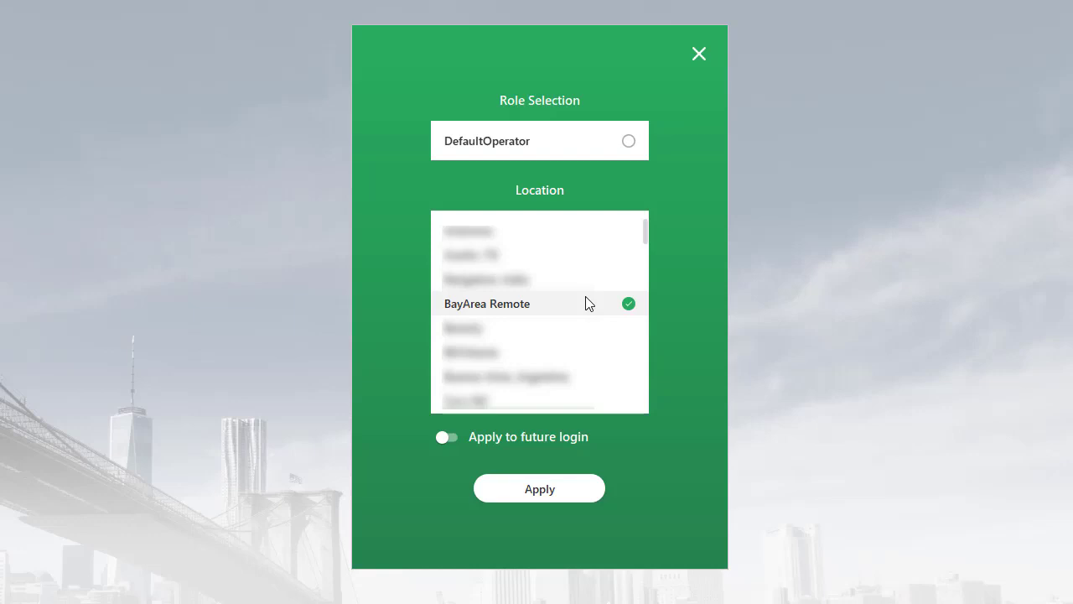
Step: Turn on applying the BayArea Remote location selection to future logins and apply the login choices
left_click(443, 441)
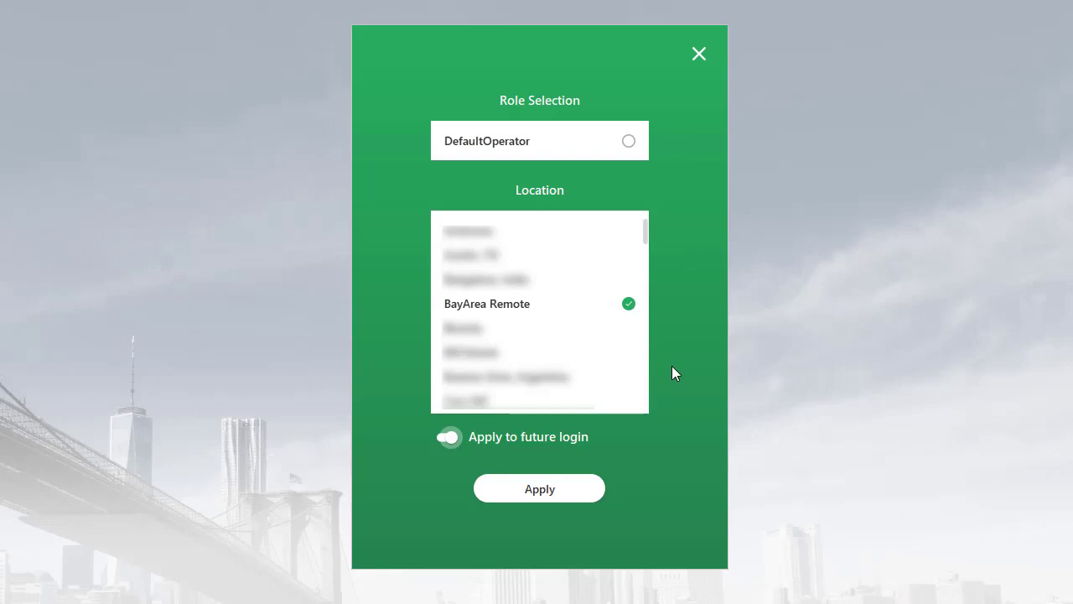
left_click(578, 496)
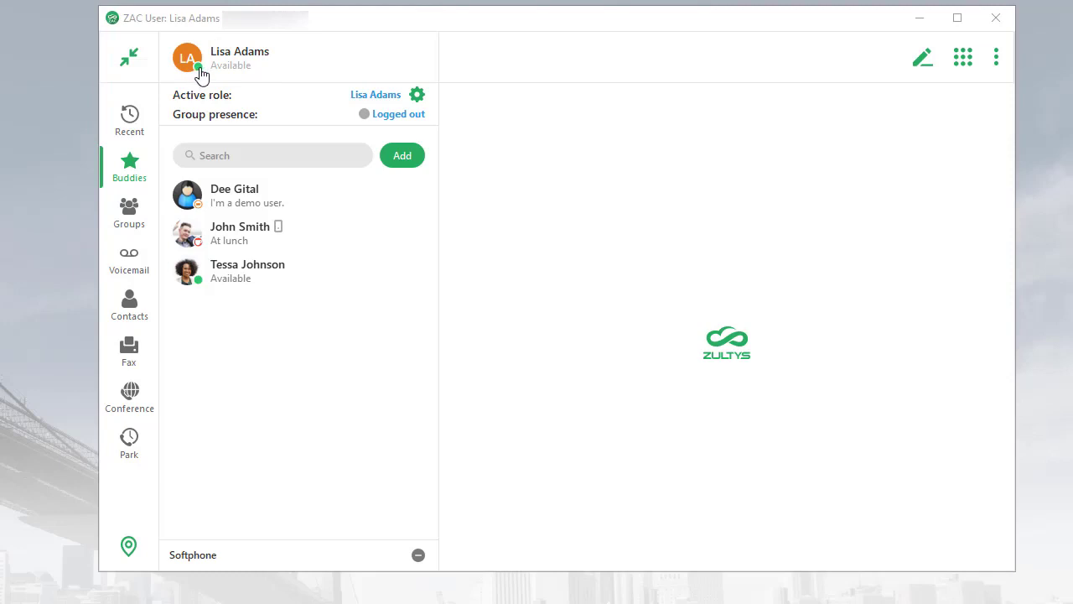
Step: View the personal presence status options and the presence note field, leaving the status as is
left_click(200, 71)
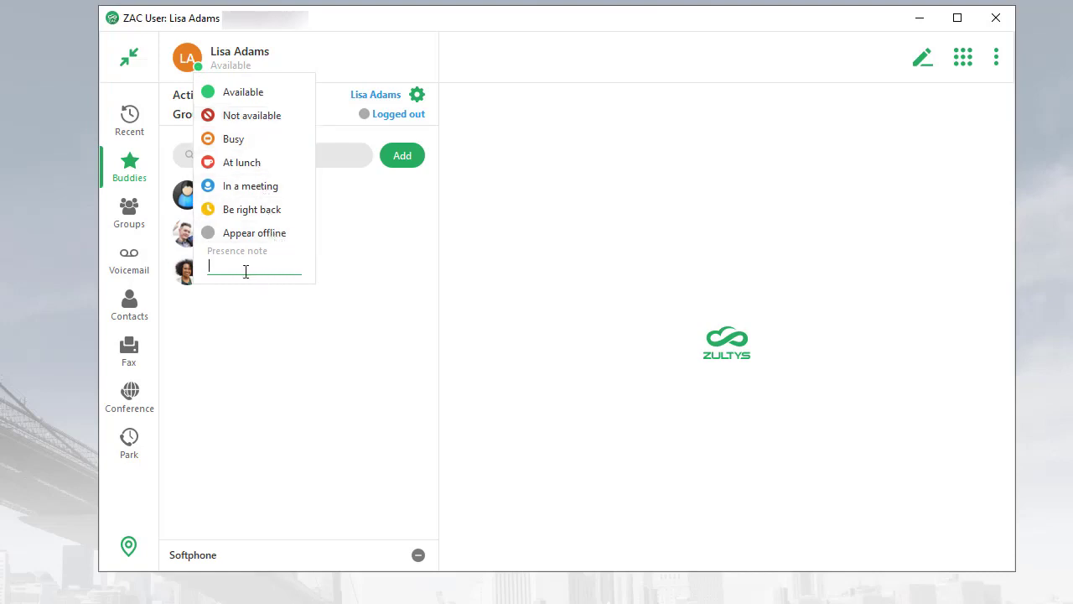
left_click(228, 74)
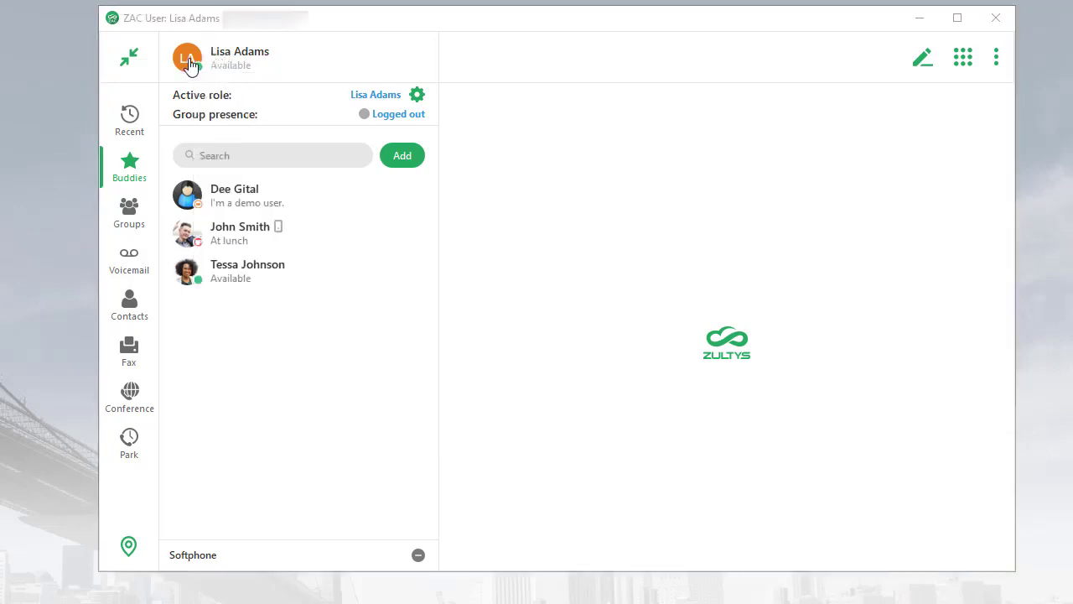
Step: Upload the image "me" from the photos folder as the profile picture, save it, and close My Info after reviewing the contact fields
left_click(190, 64)
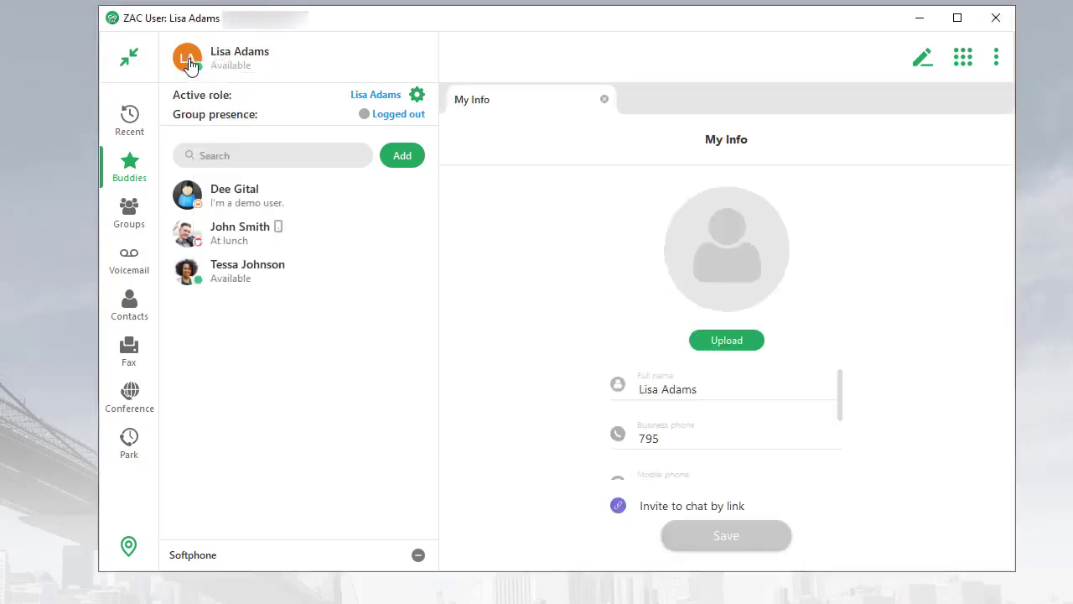
left_click(727, 340)
left_click(294, 176)
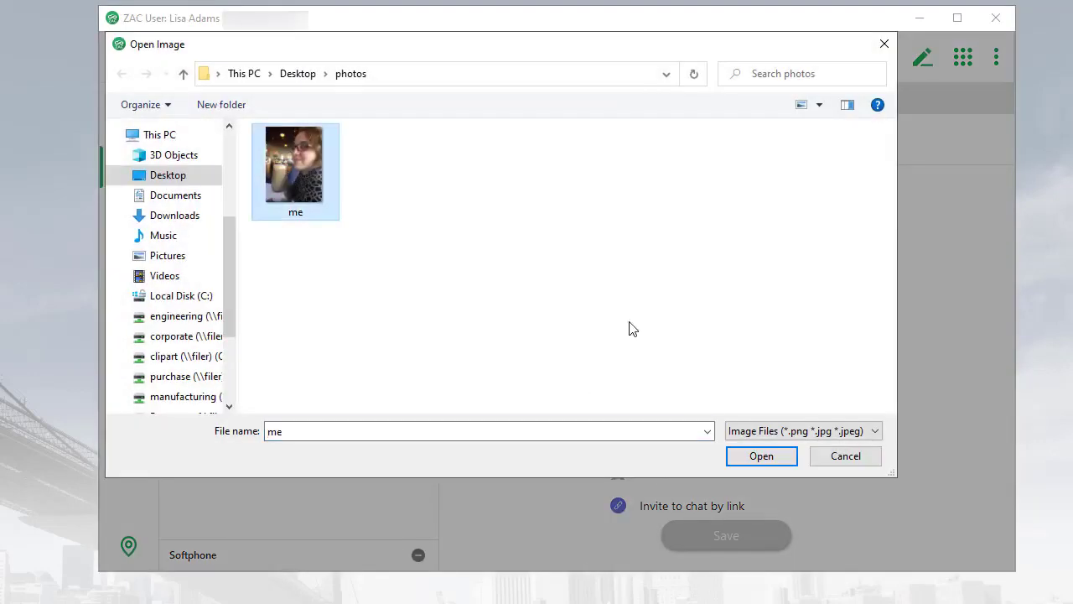
left_click(743, 460)
left_click(726, 535)
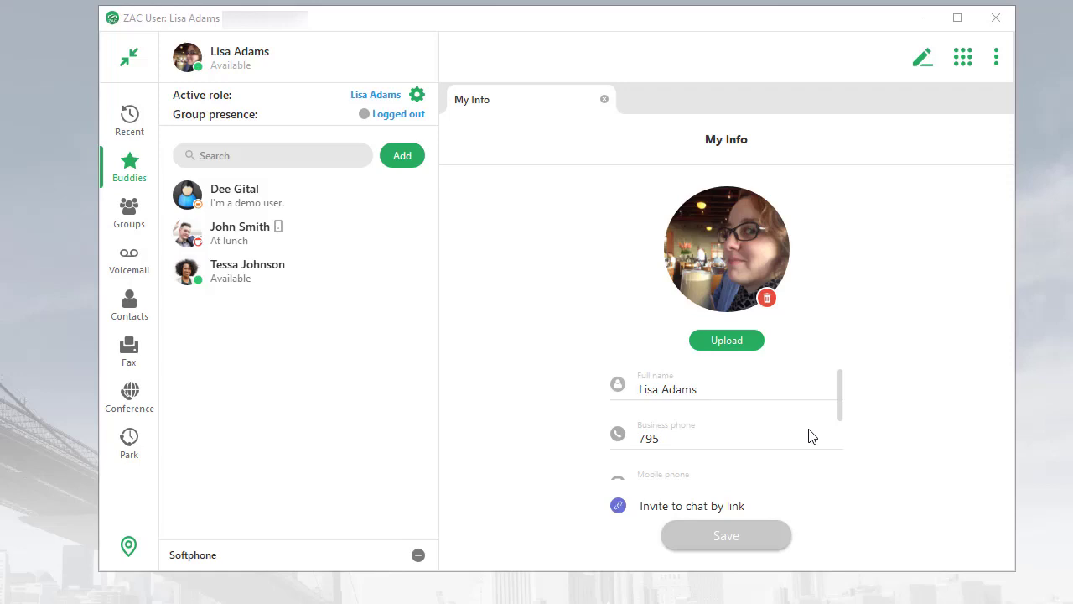
left_click_drag(841, 401, 849, 469)
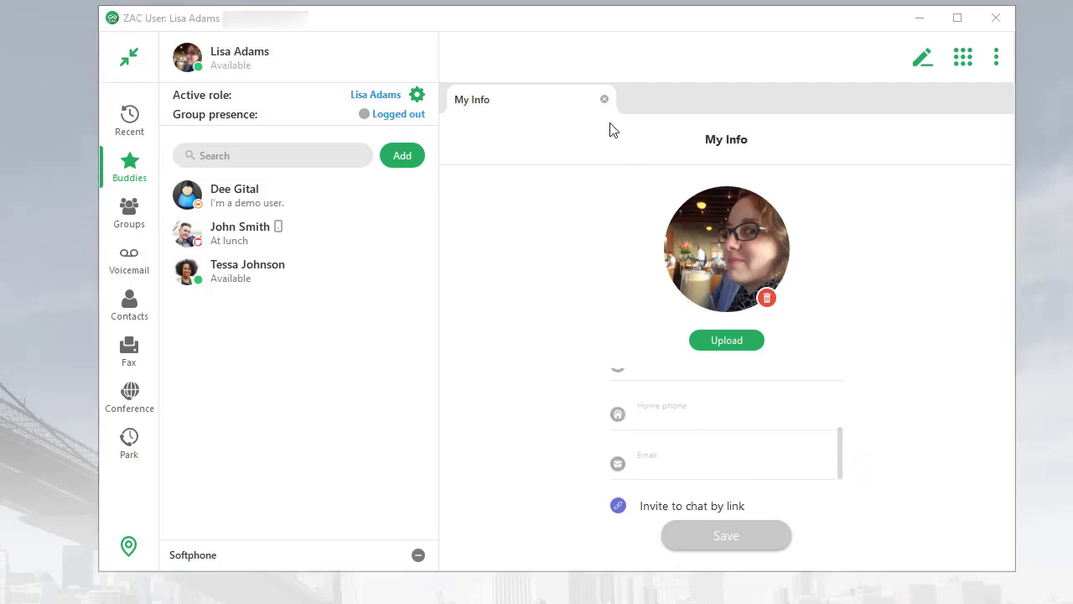
left_click(605, 100)
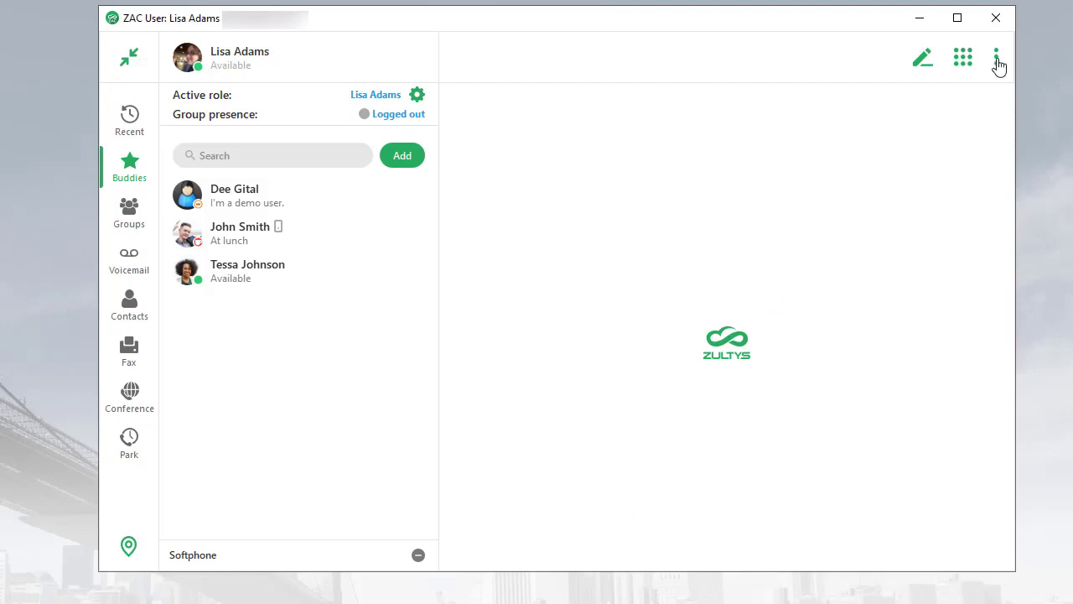
Step: Review the General, Login Settings and Integration options in the application settings, and close the settings
left_click(997, 59)
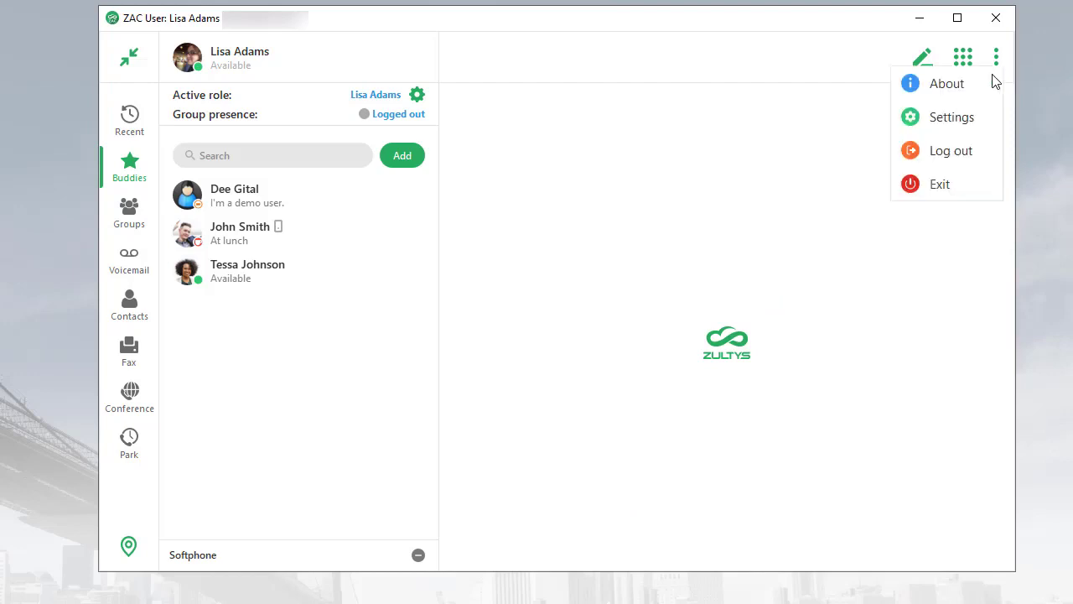
left_click(986, 126)
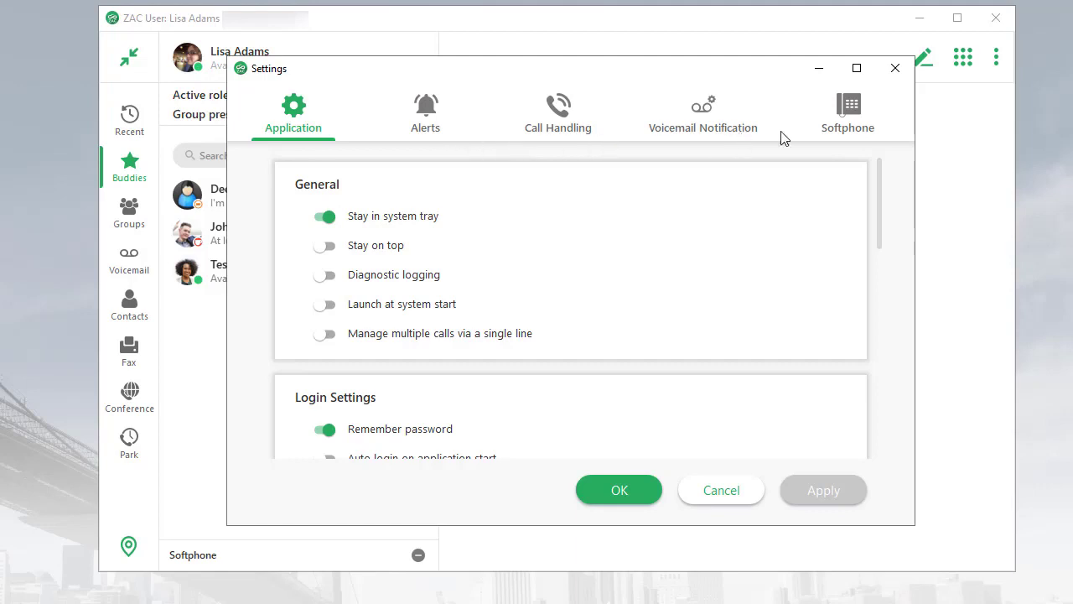
scroll(610, 295, "down", 5)
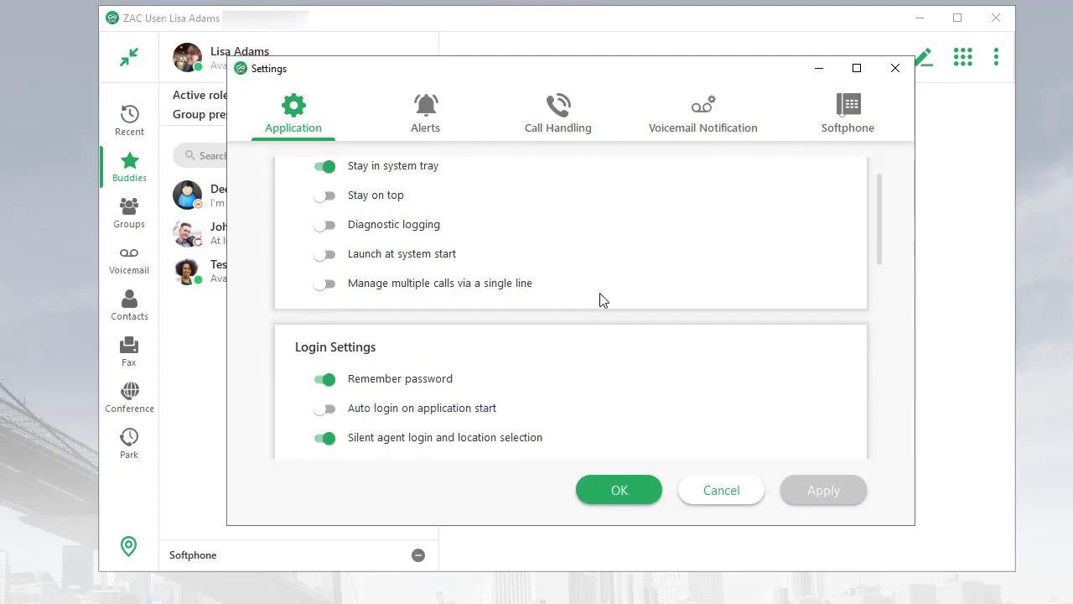
scroll(602, 298, "down", 1)
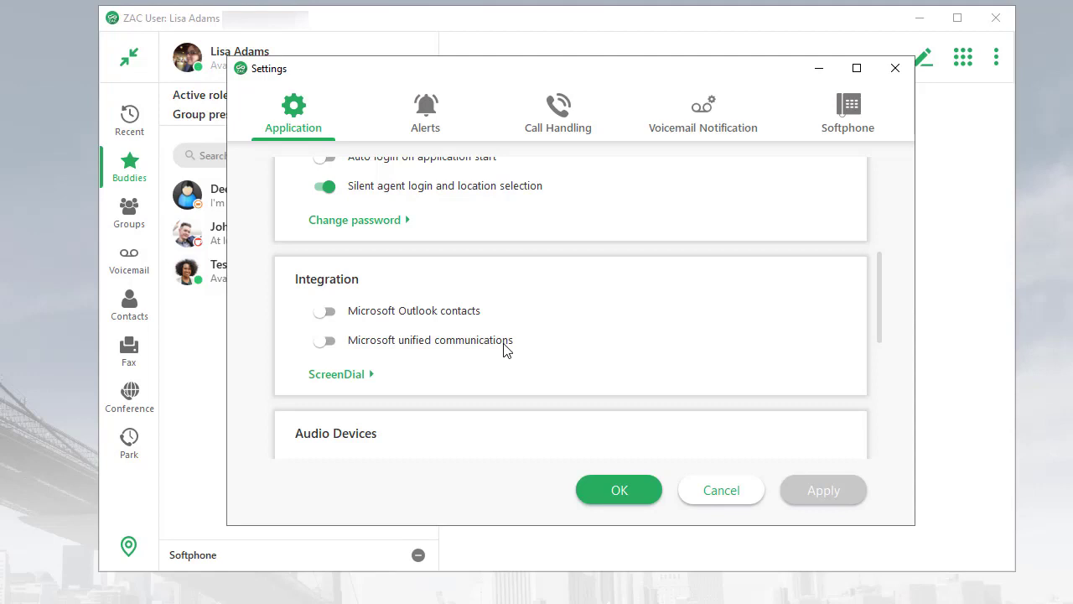
left_click(591, 491)
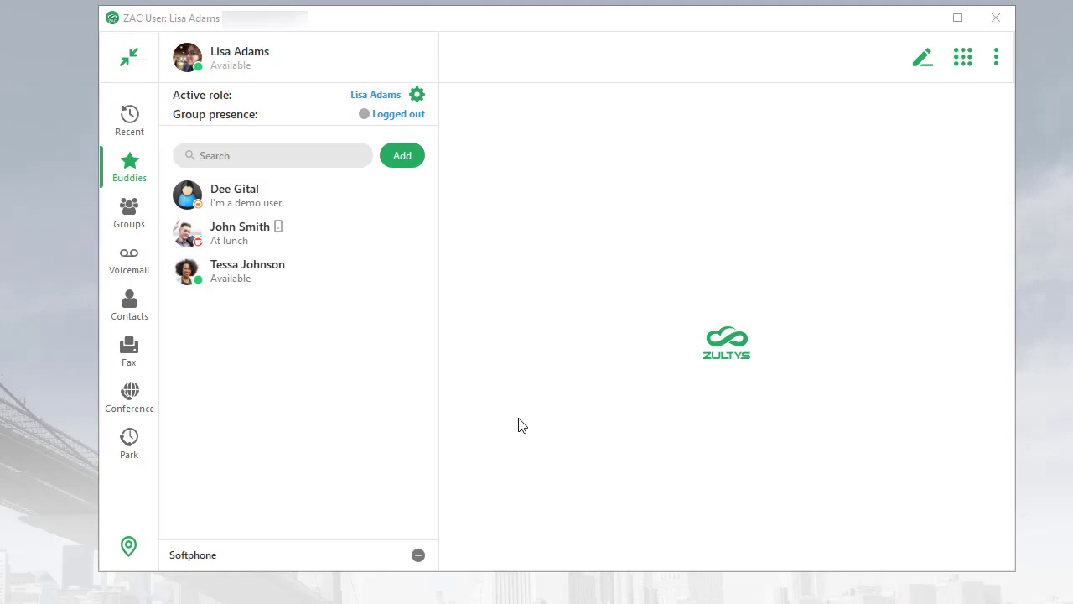
Step: Switch the window to its compact view and back to the expanded view
left_click(137, 69)
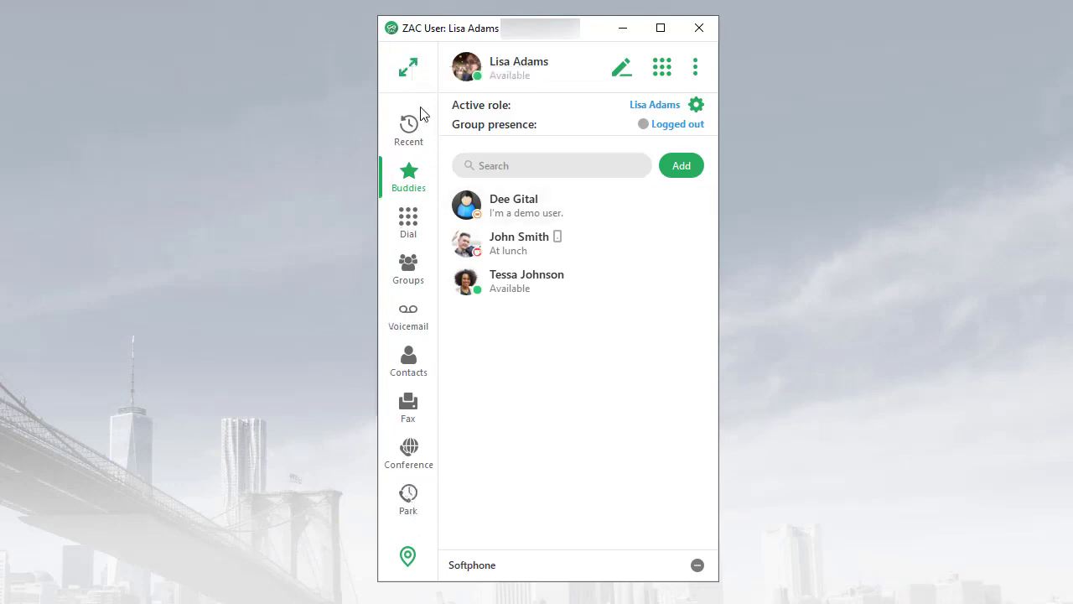
left_click(417, 77)
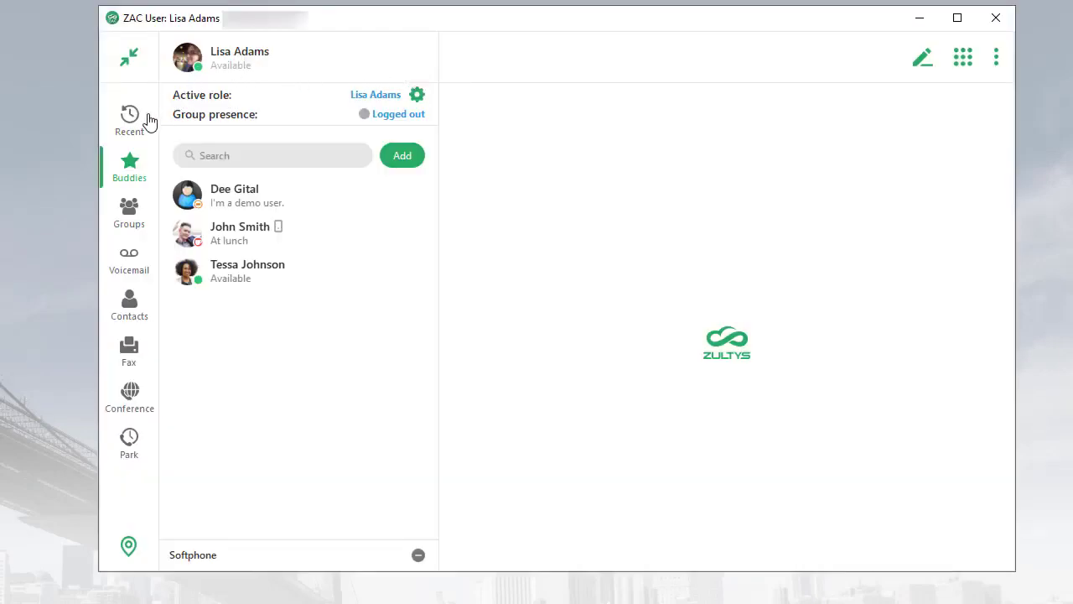
Step: Look through the recent activity, the buddies list and the private groups
left_click(136, 132)
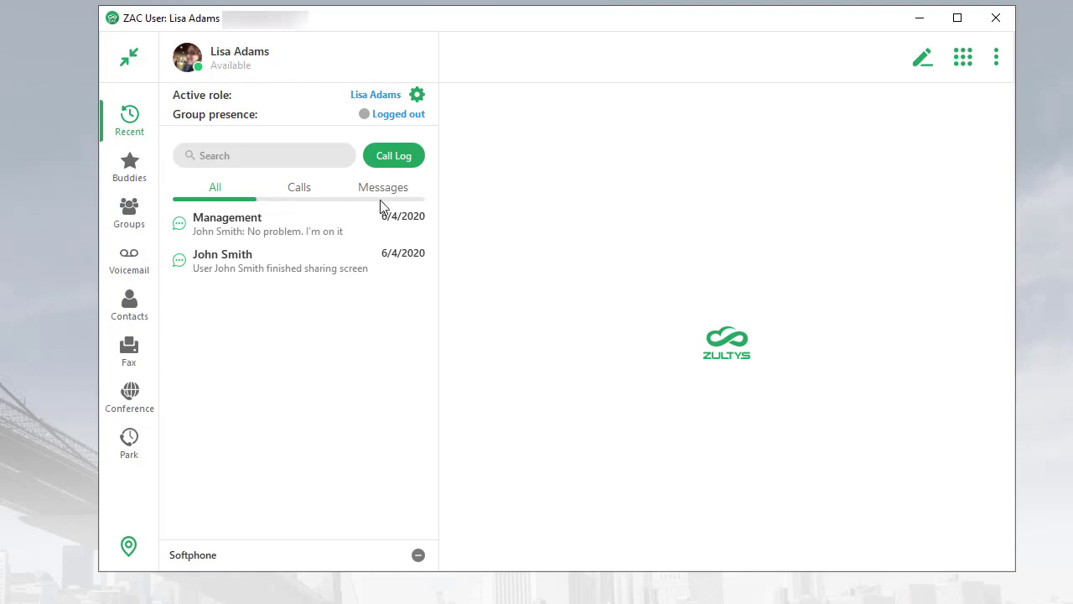
left_click(134, 170)
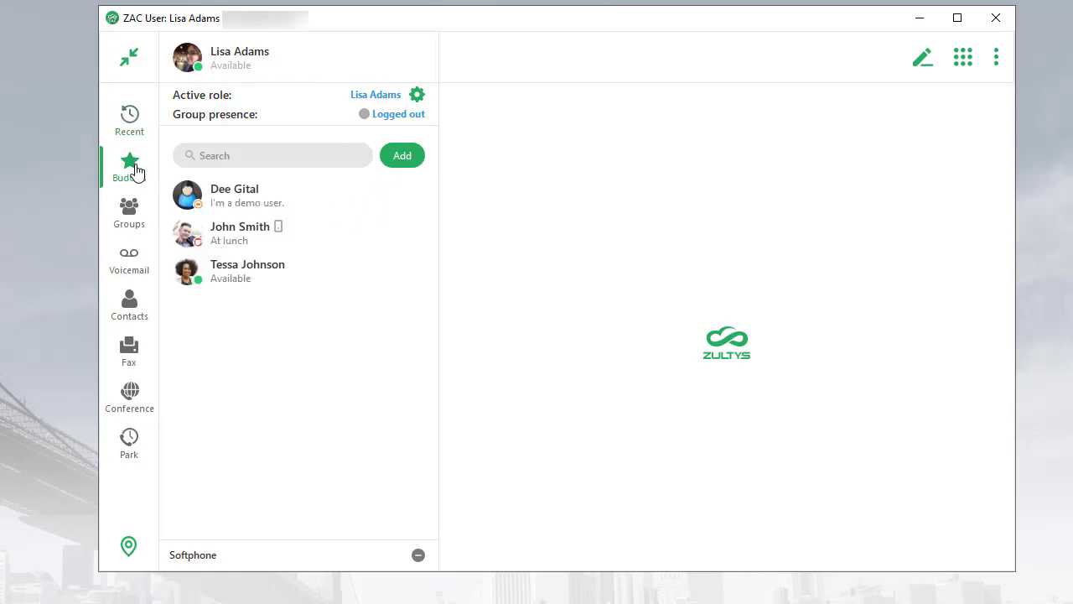
left_click(134, 216)
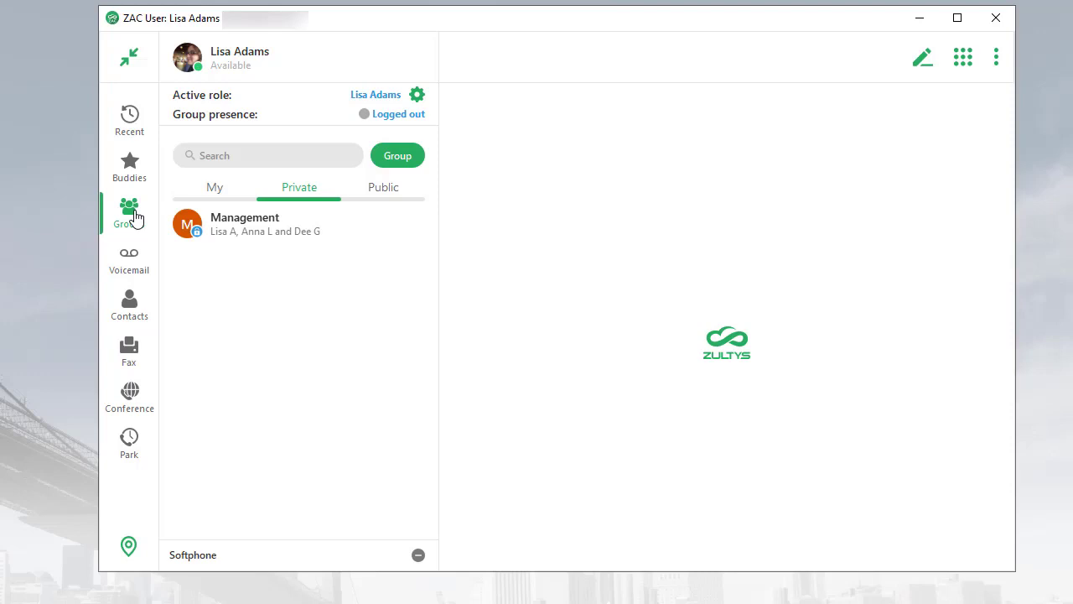
Step: Expand the message in the voicemail inbox to read its transcript
left_click(128, 261)
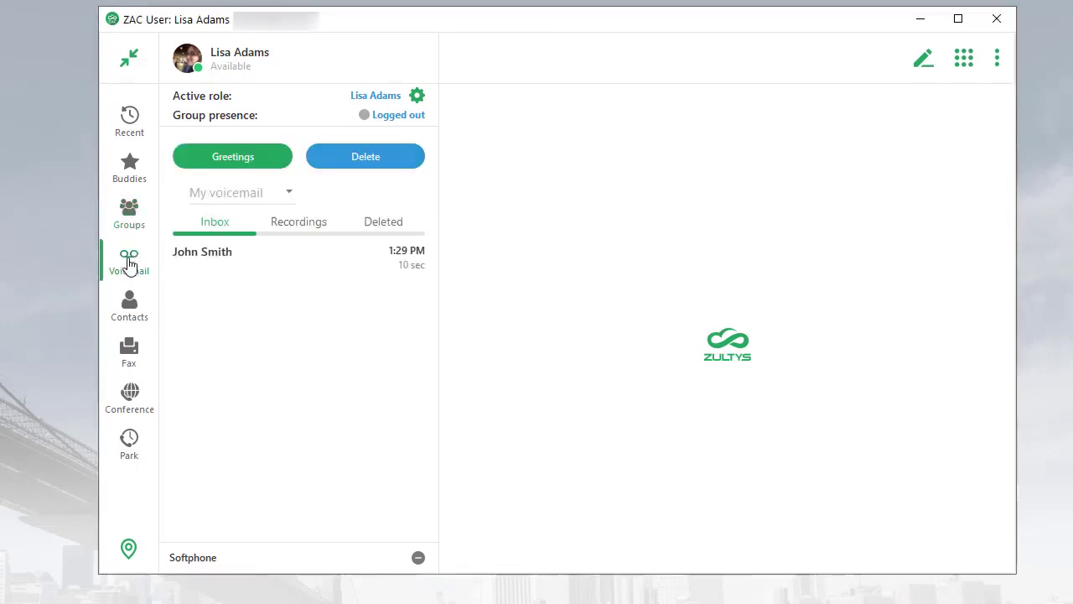
mouse_move(173, 263)
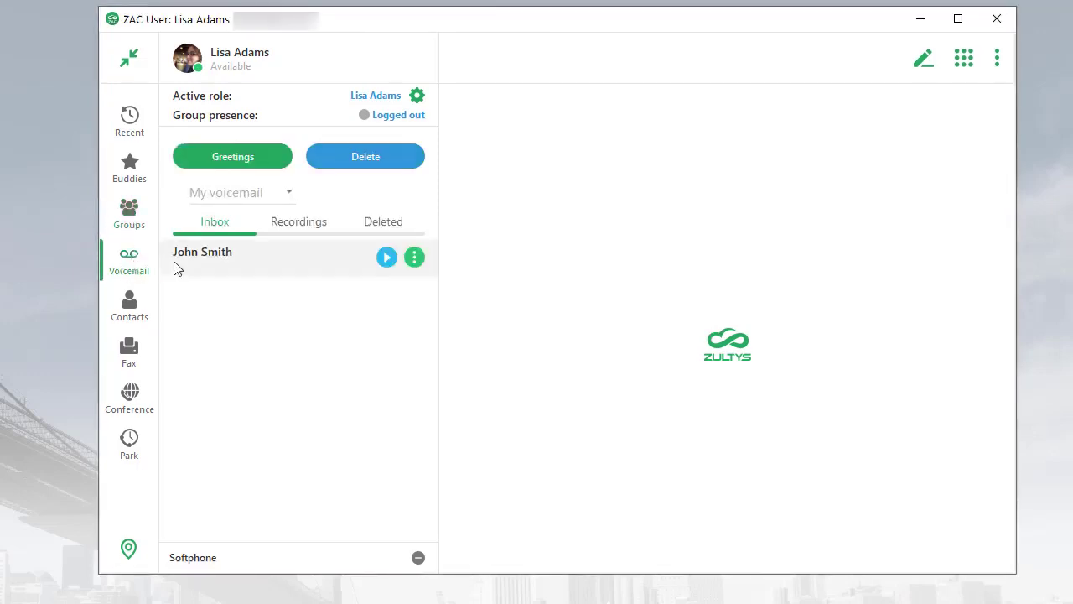
left_click(242, 265)
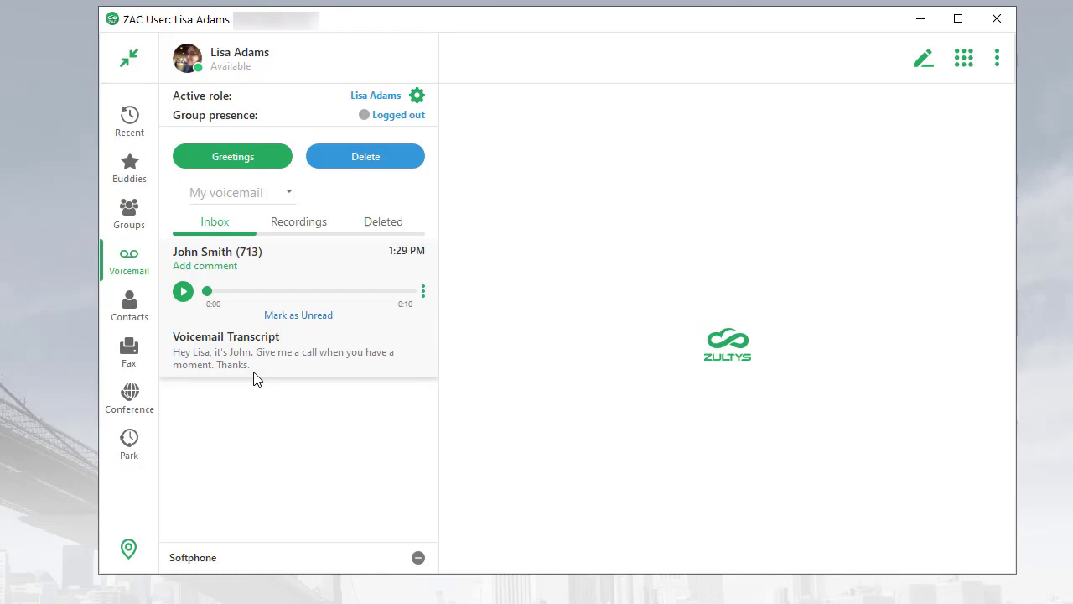
Step: Look through the contacts, fax, conference and park sections, including the form for scheduling a conference
left_click(133, 312)
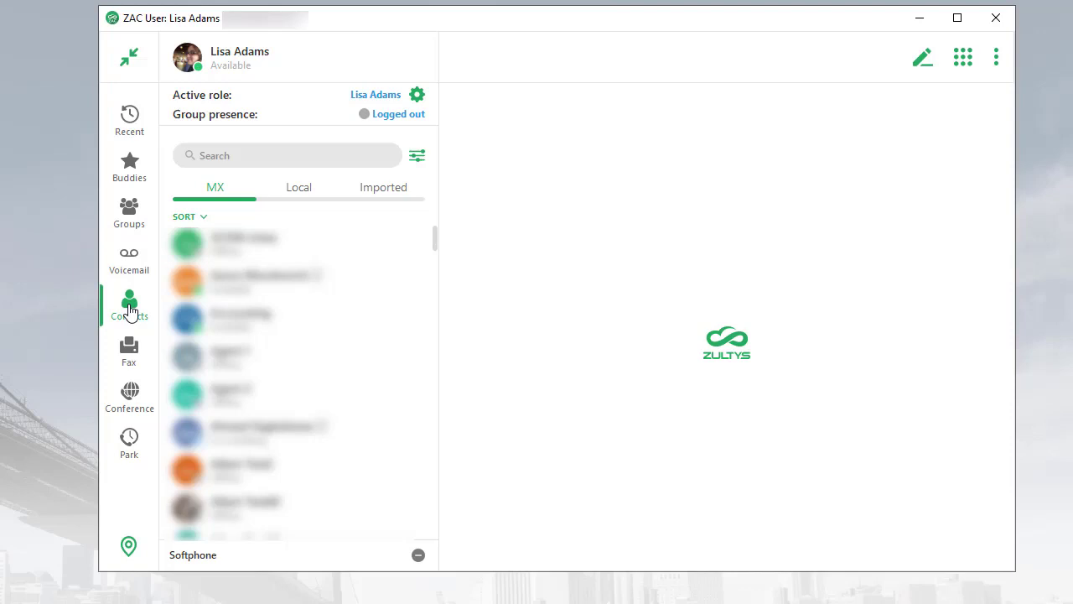
left_click(130, 347)
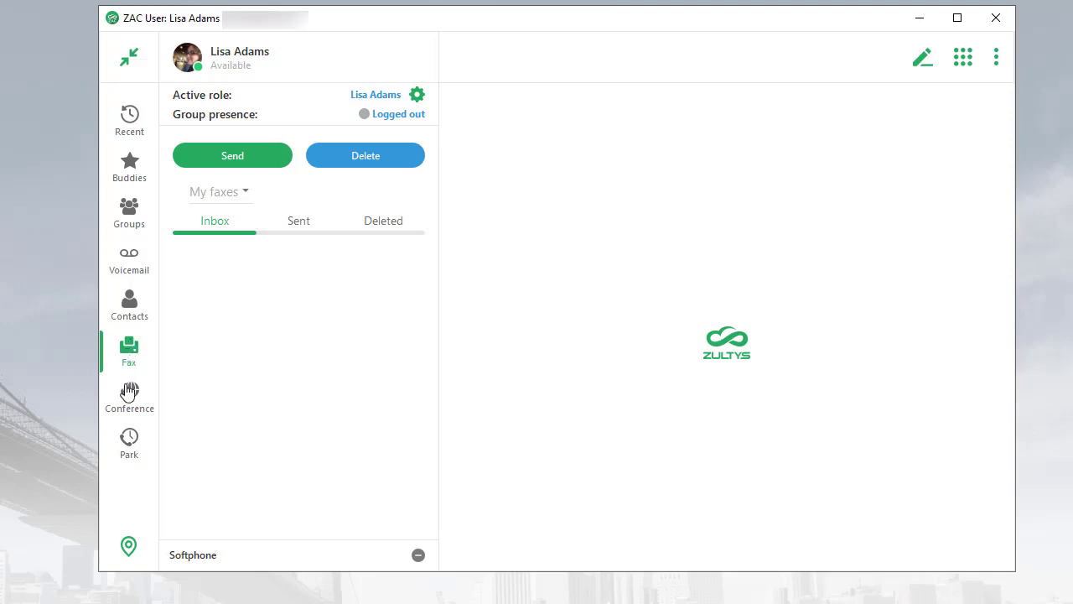
left_click(137, 409)
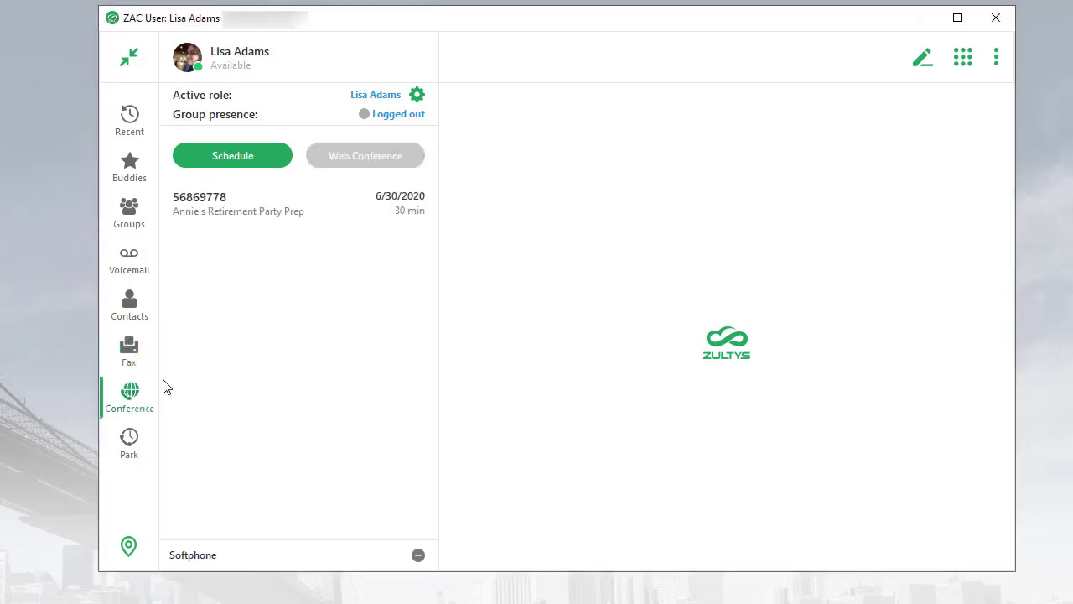
mouse_move(383, 206)
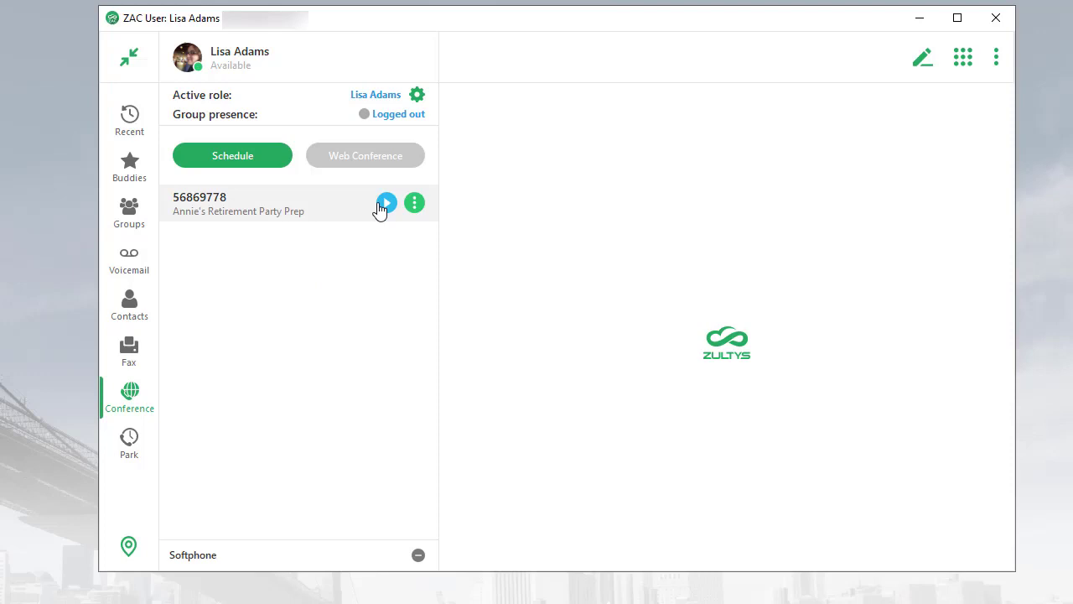
left_click(255, 165)
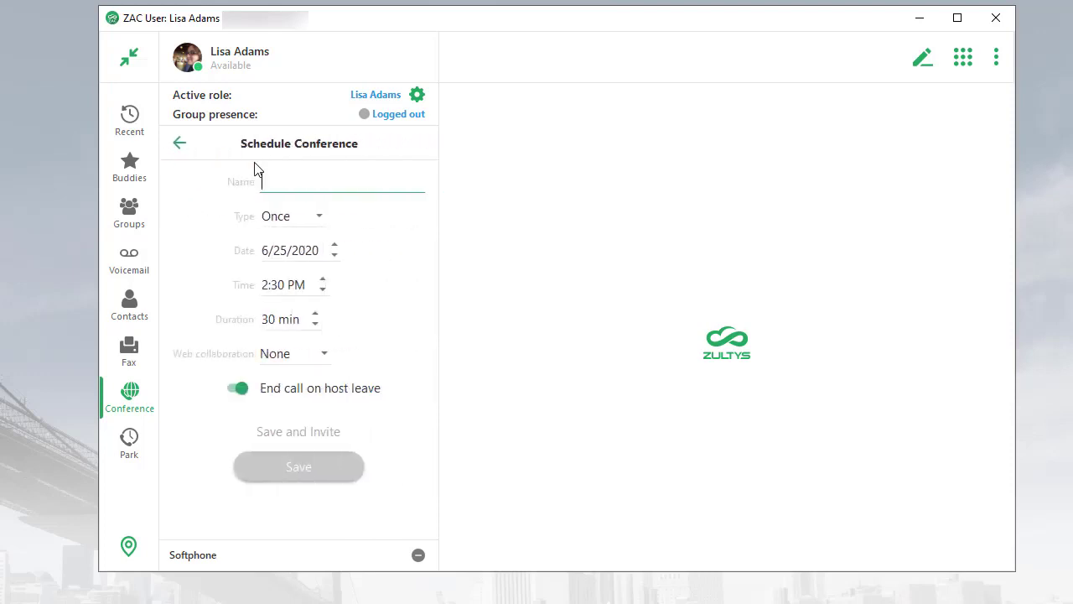
left_click(128, 453)
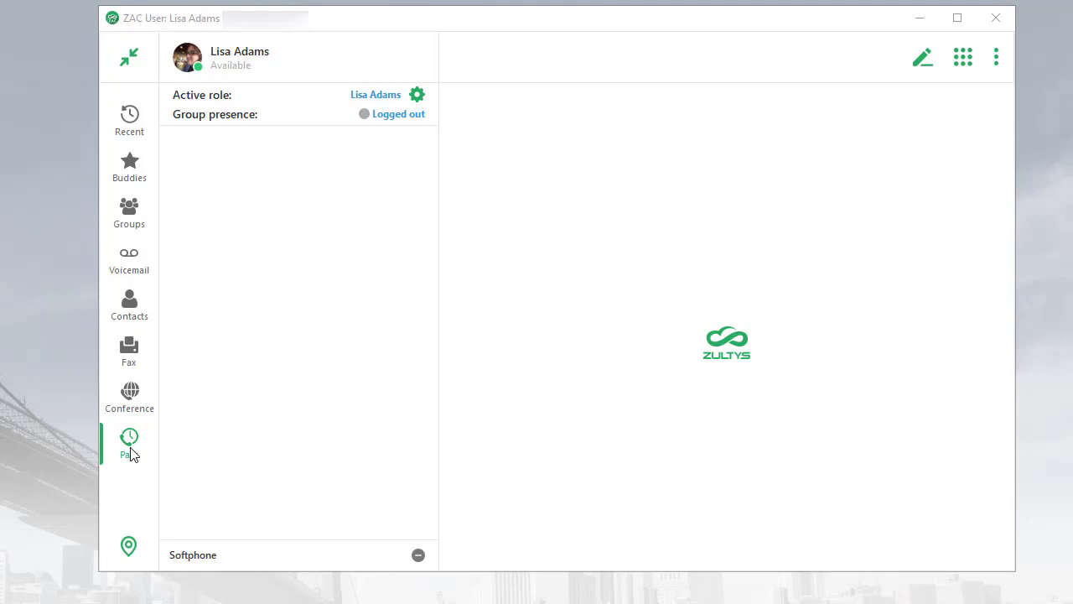
Step: Log in to the DefaultOperator role through the role selection
left_click(416, 94)
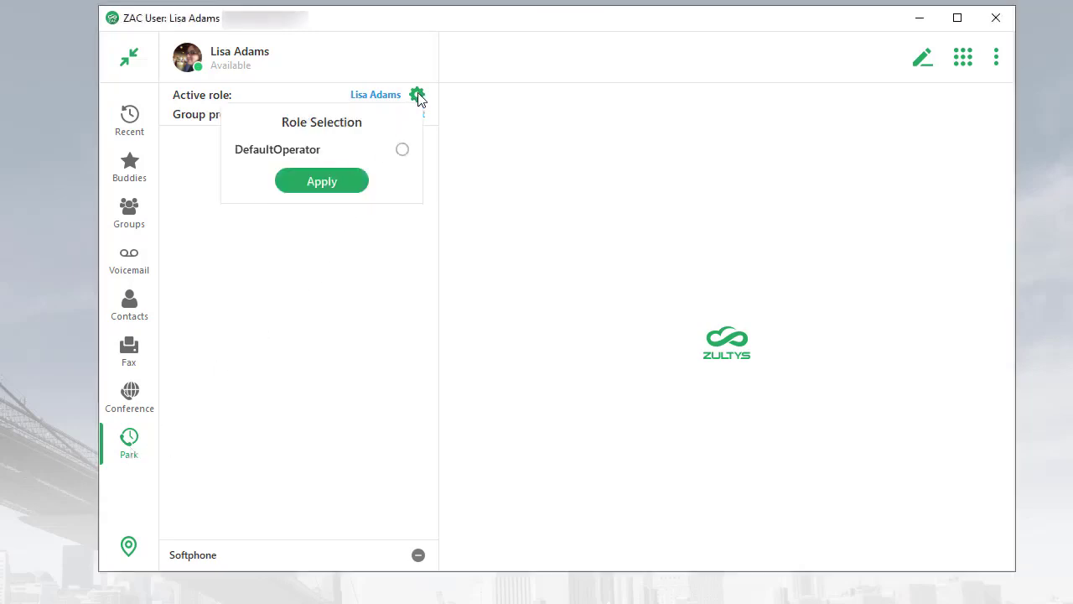
left_click(404, 152)
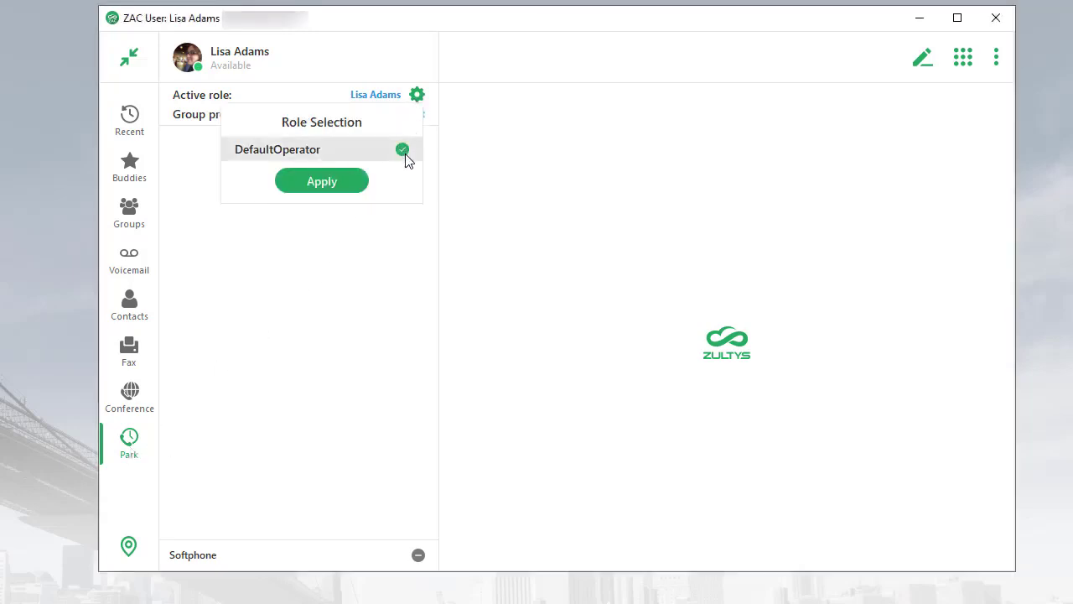
left_click(322, 181)
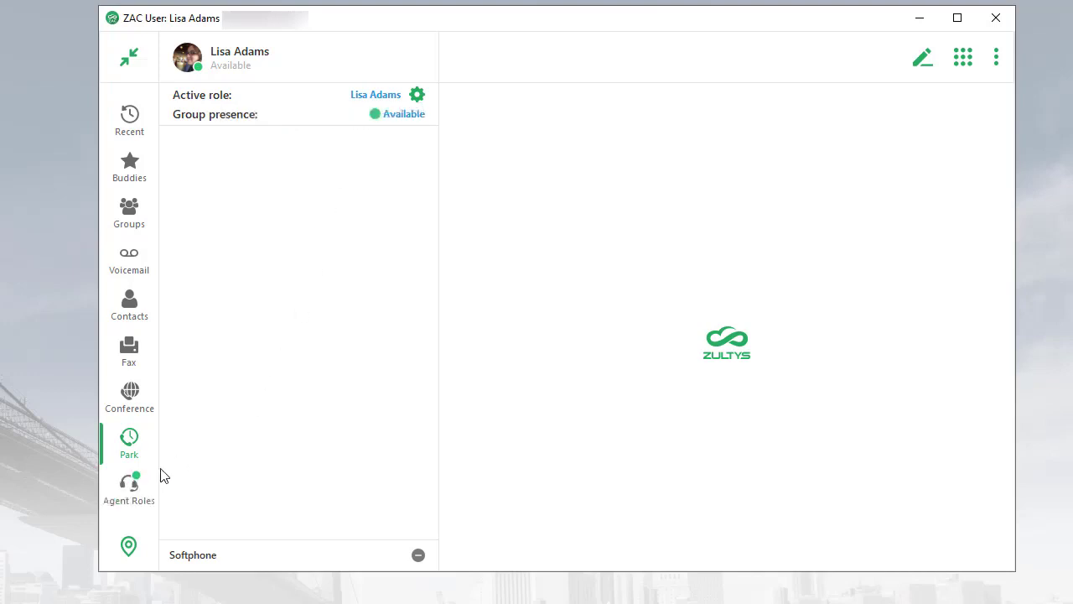
Step: View the agents in the DefaultOperator role and set the group presence to Not available
left_click(130, 502)
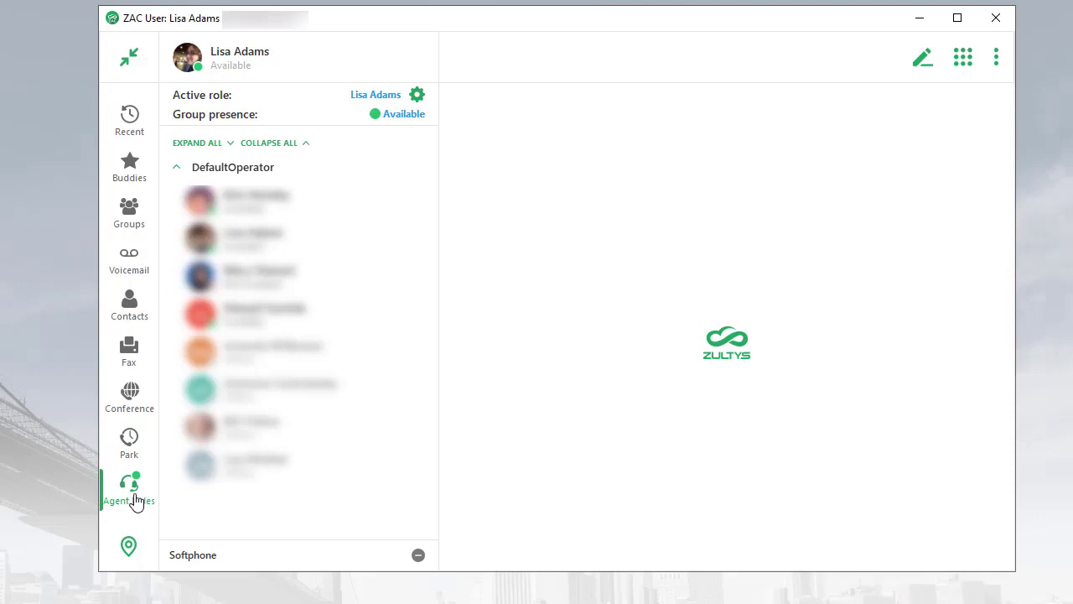
left_click(410, 119)
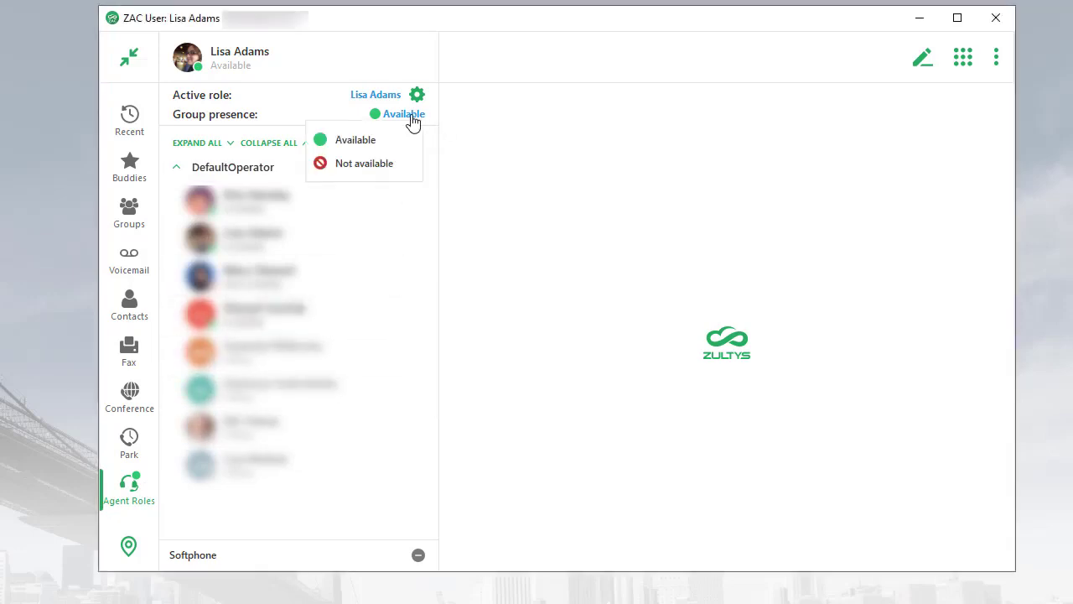
left_click(401, 172)
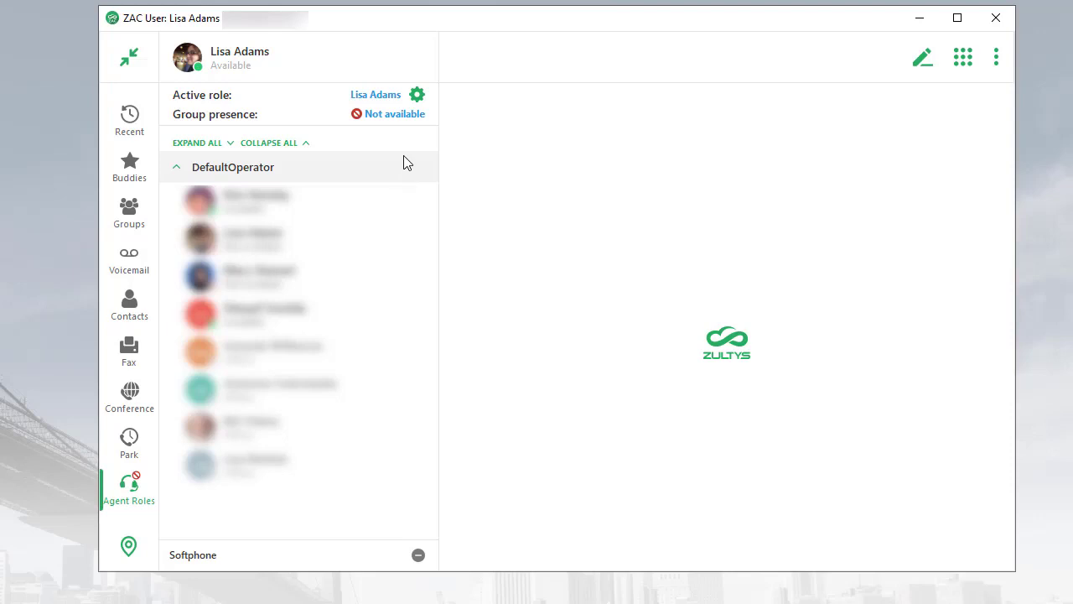
Step: Look at the roles offered for the active role and leave the current selection in place
left_click(377, 98)
left_click(377, 100)
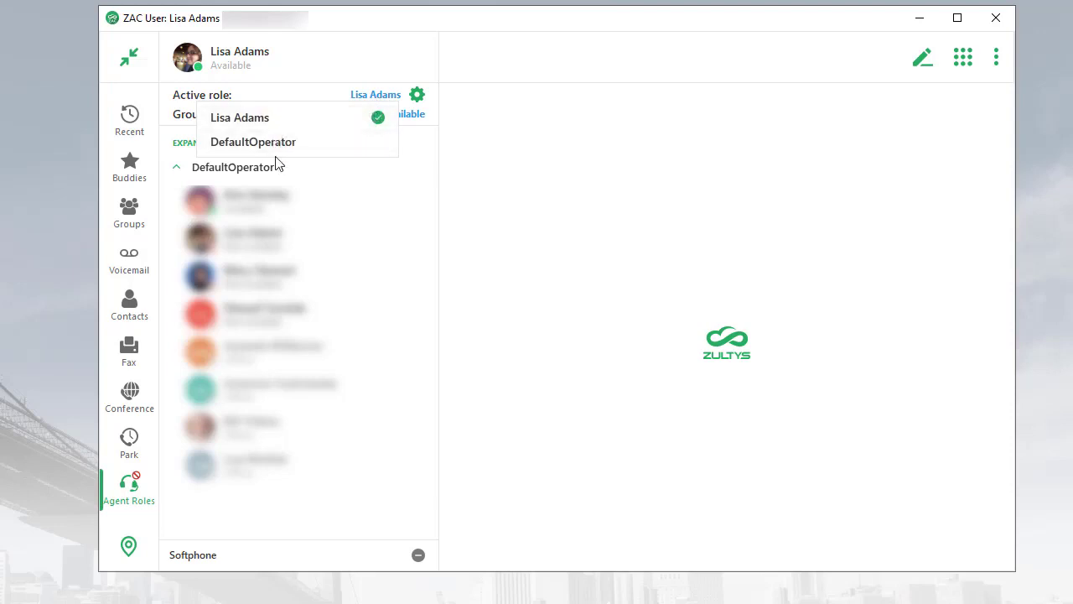
left_click(309, 98)
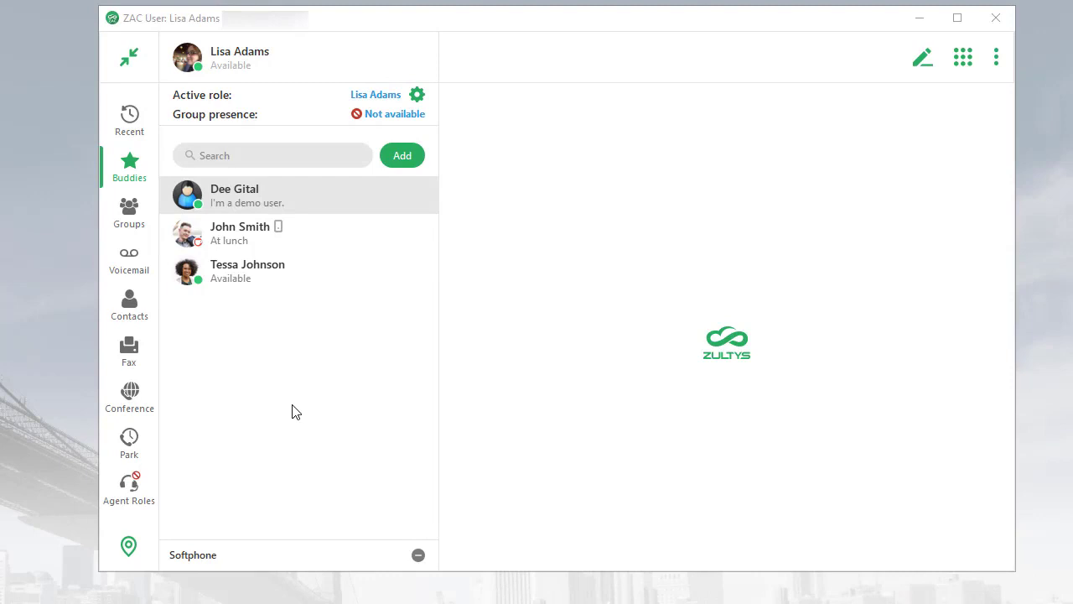
Step: Search the MX contacts by the colleague's first name and add the matching contact to the buddies
left_click(139, 317)
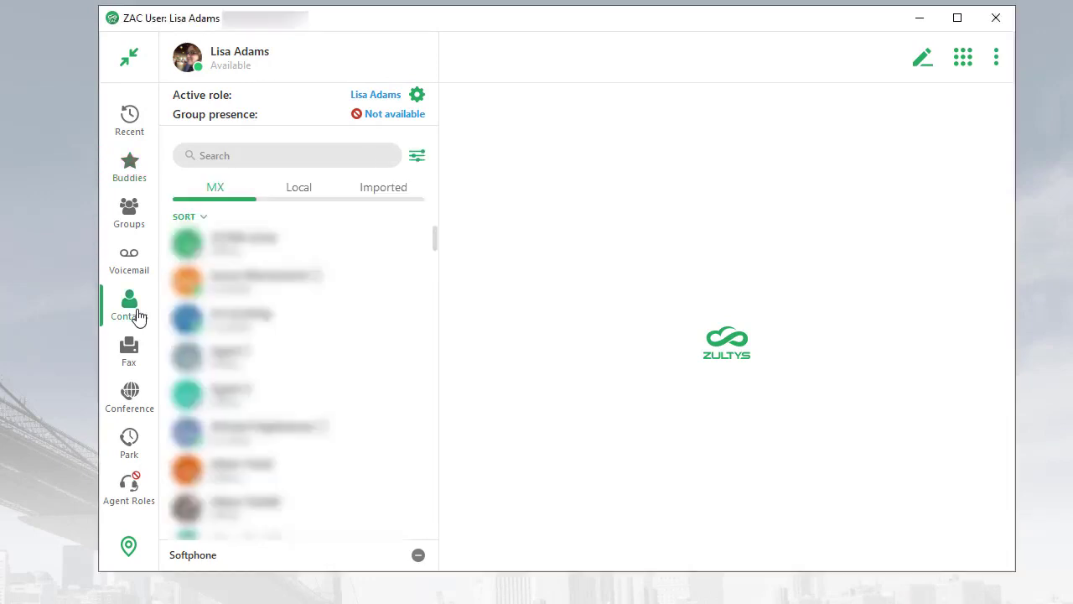
left_click(190, 148)
type("Mary")
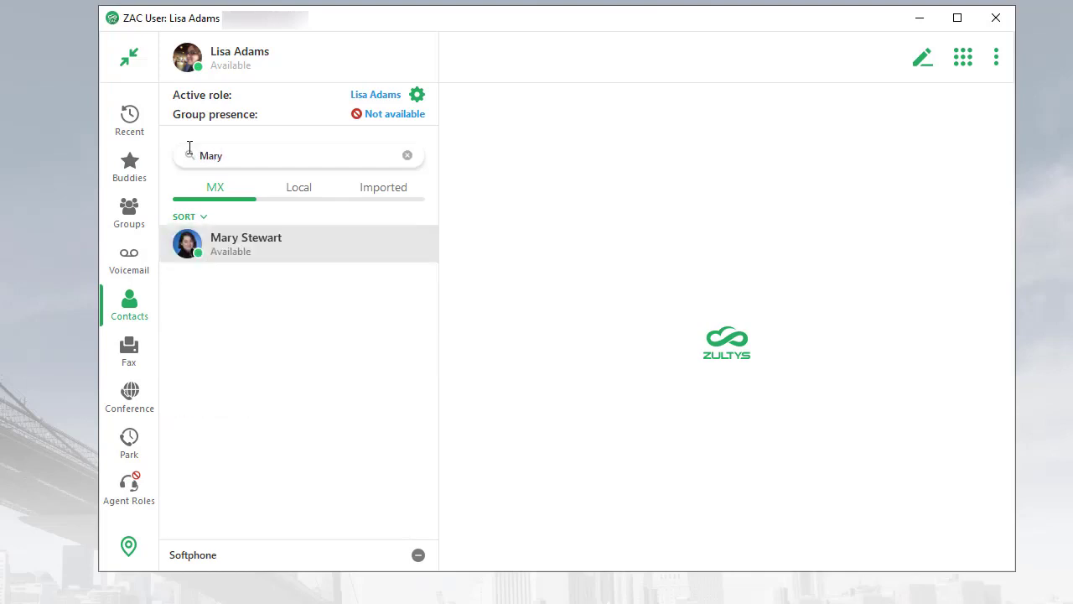
right_click(299, 245)
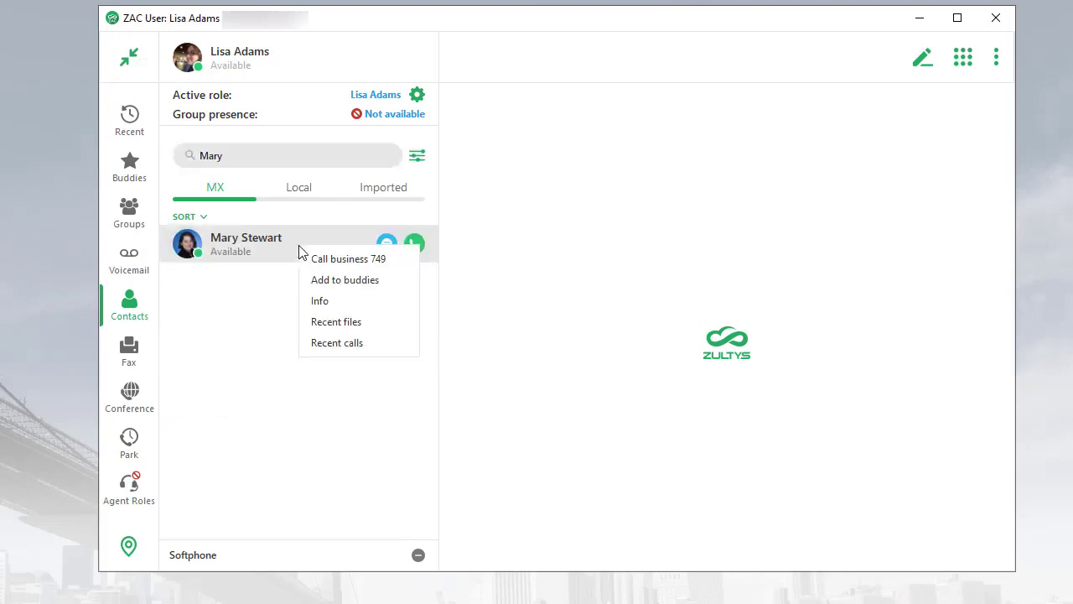
left_click(348, 280)
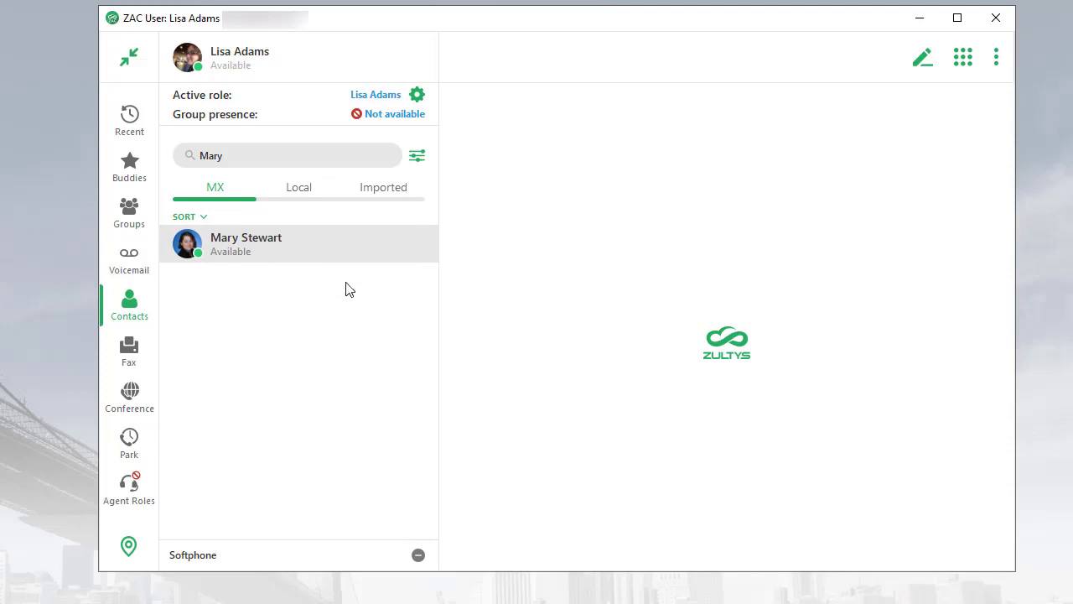
Step: Create a buddy group named New York
left_click(134, 167)
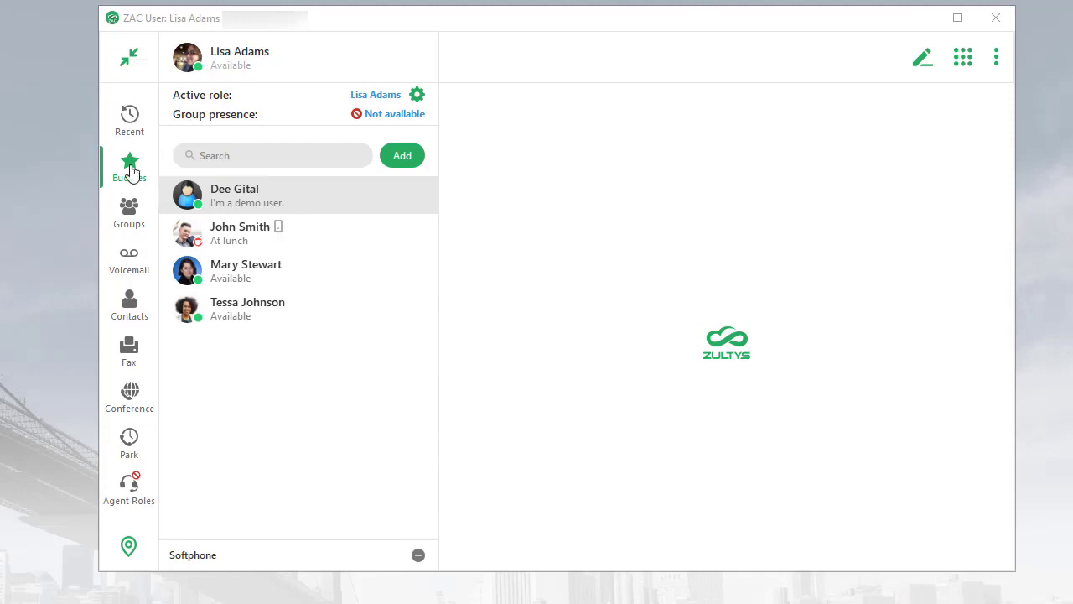
left_click(403, 157)
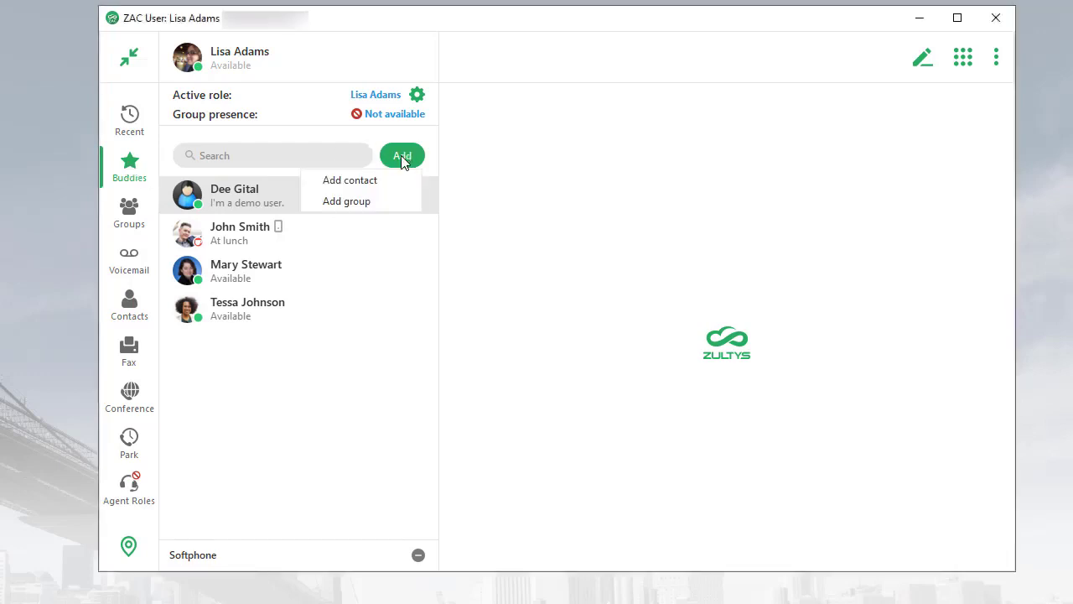
left_click(385, 206)
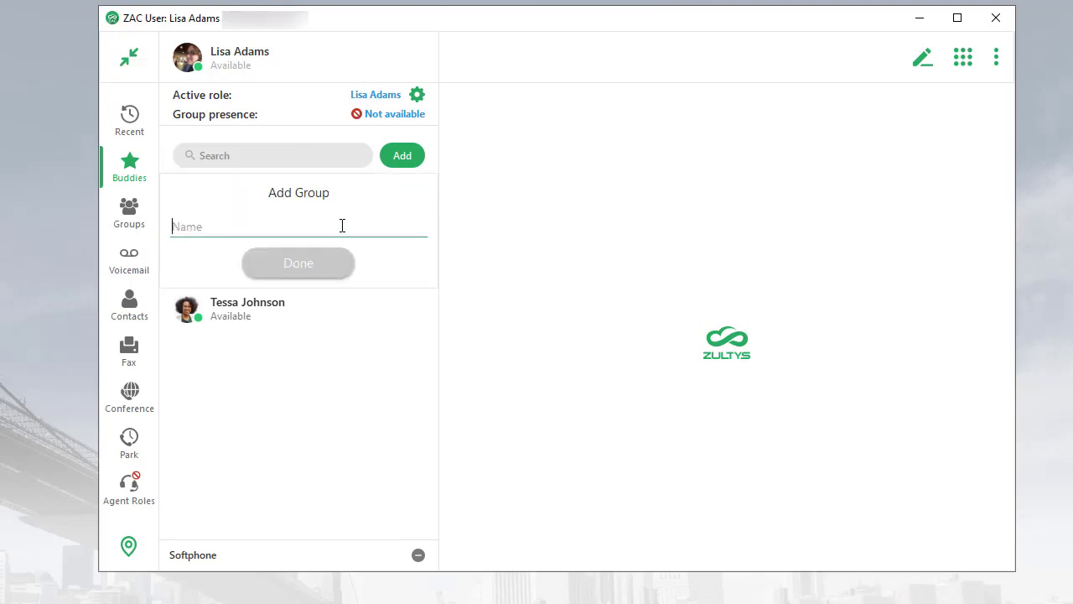
type("New Yo")
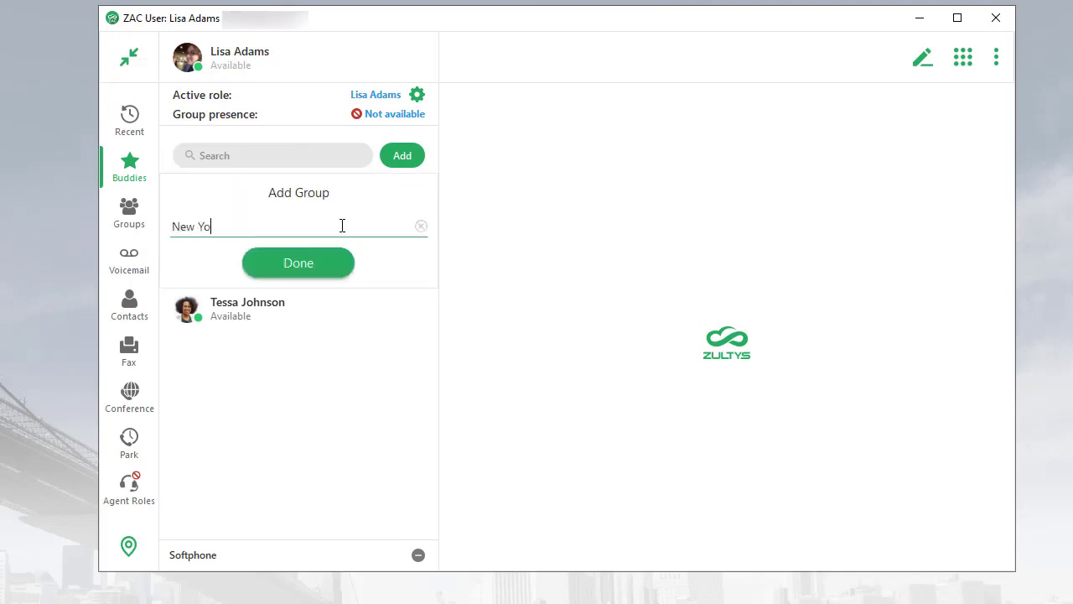
type("rk")
left_click(294, 265)
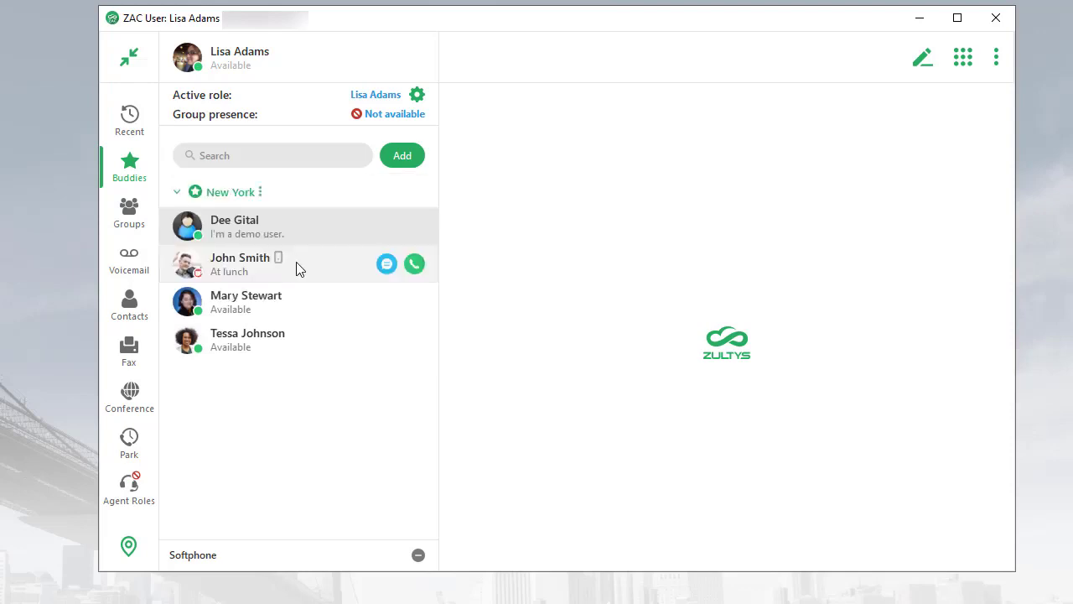
Step: Move the buddy whose status is At lunch and the newly added buddy into the New York group
right_click(298, 267)
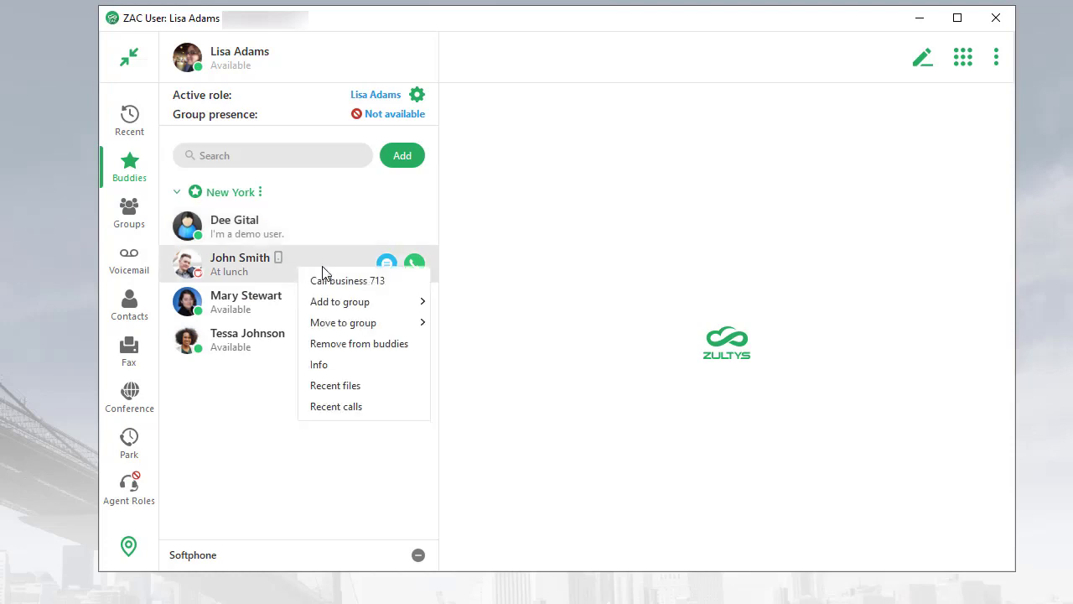
mouse_move(407, 329)
left_click(457, 329)
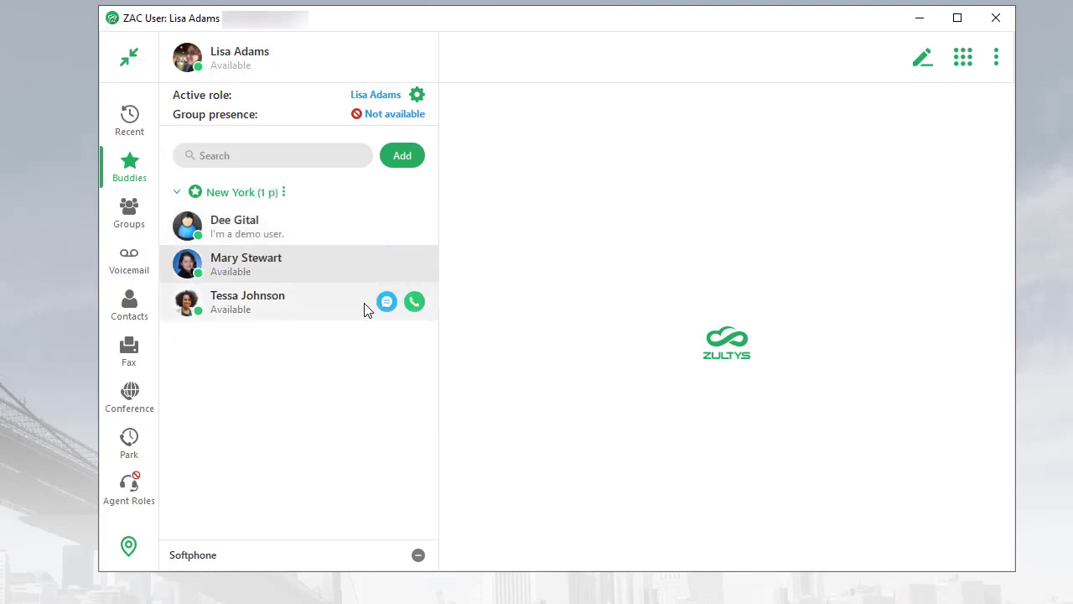
left_click_drag(311, 276, 292, 194)
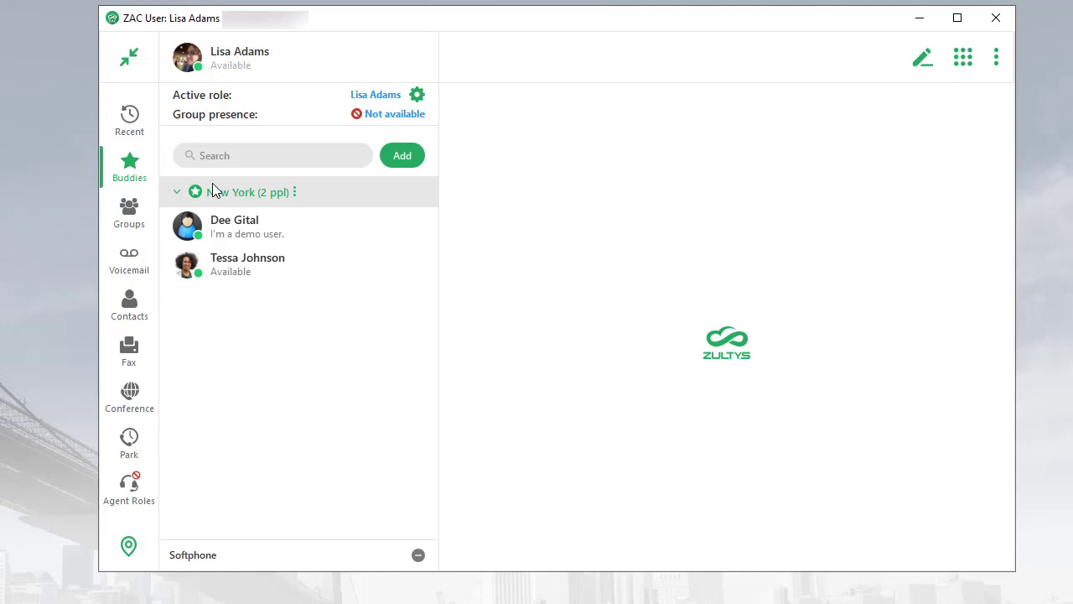
Step: Expand the New York group to view its members, and collapse it again
left_click(176, 192)
mouse_move(240, 237)
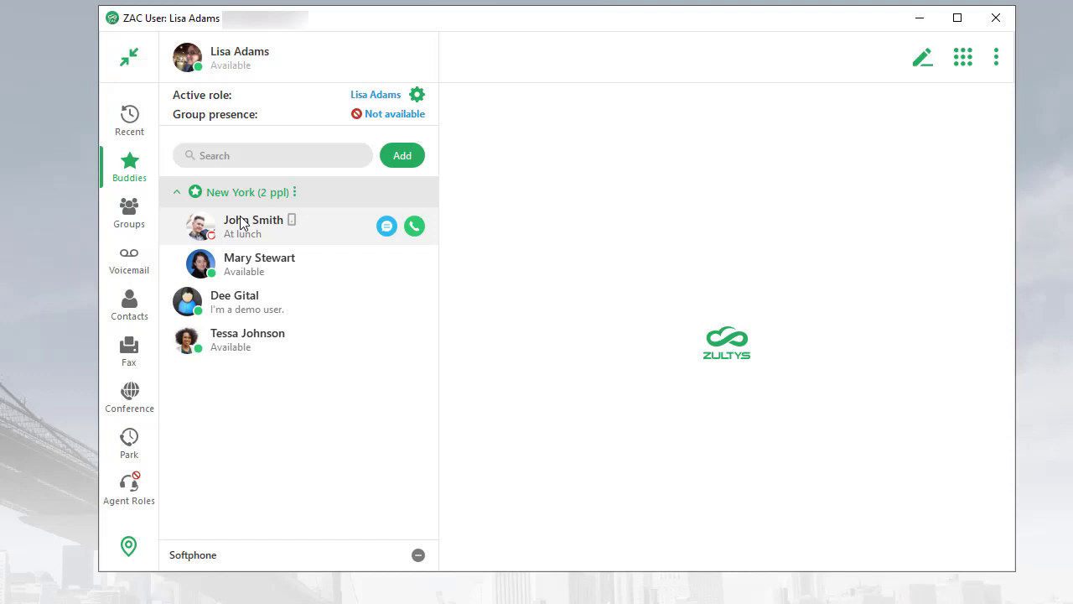
mouse_move(254, 277)
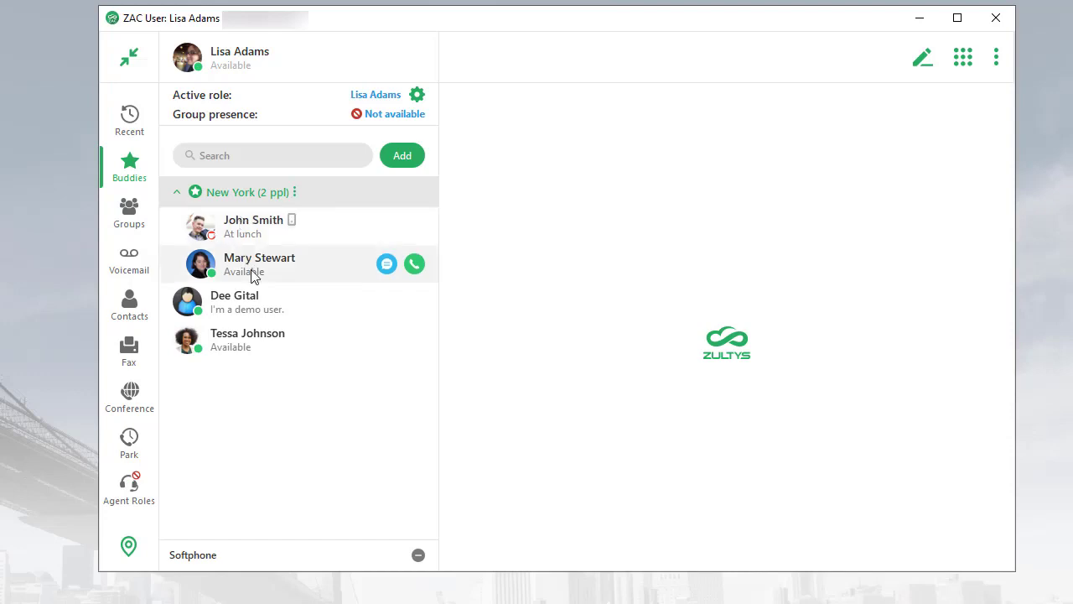
left_click(178, 195)
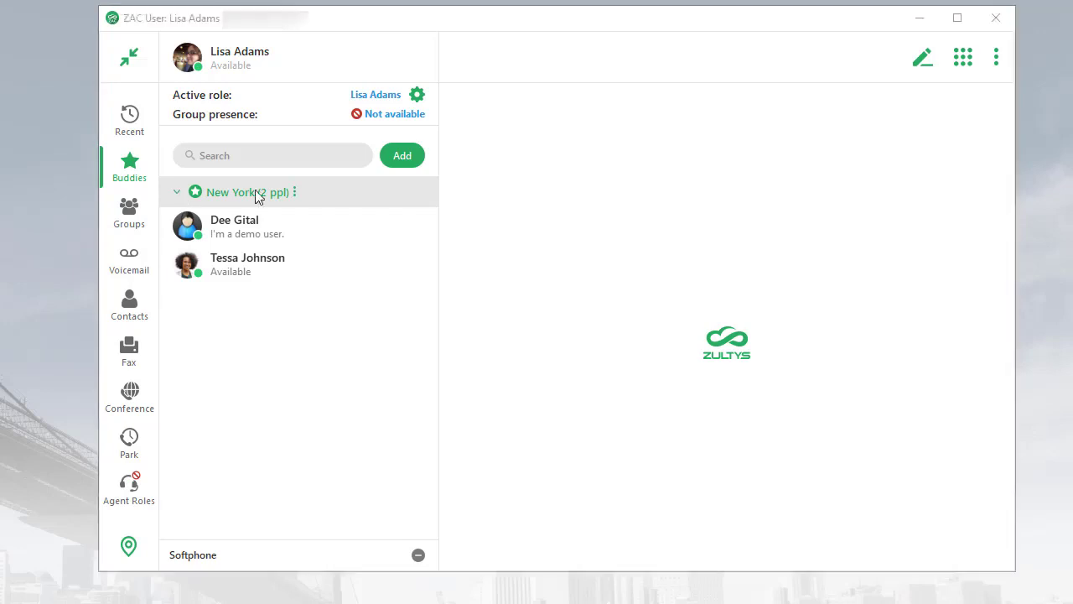
Step: Review the form for adding a new contact to the buddies and return without creating one
left_click(400, 167)
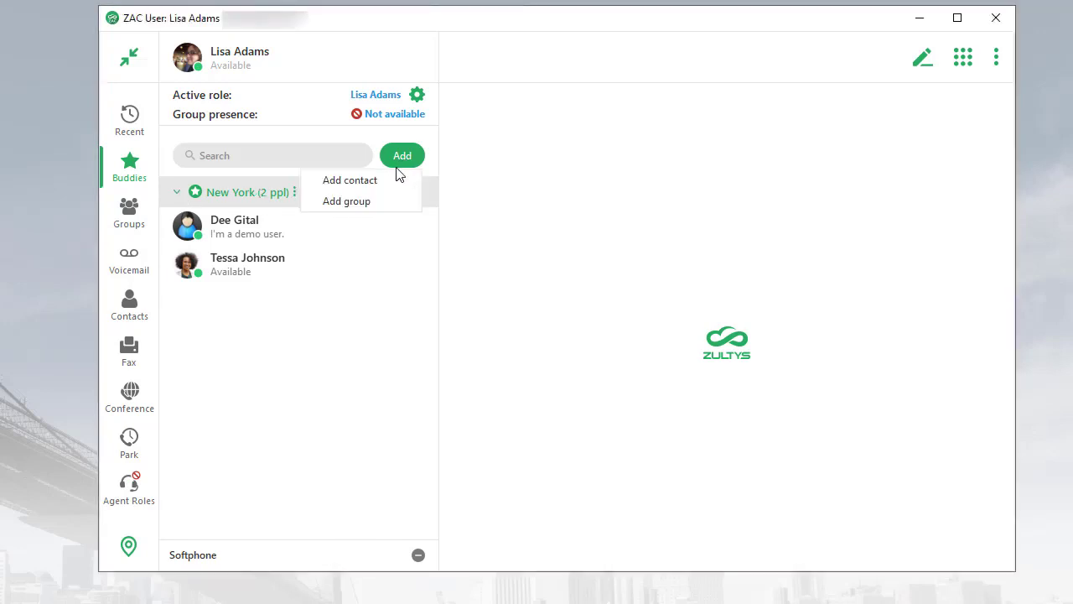
left_click(385, 186)
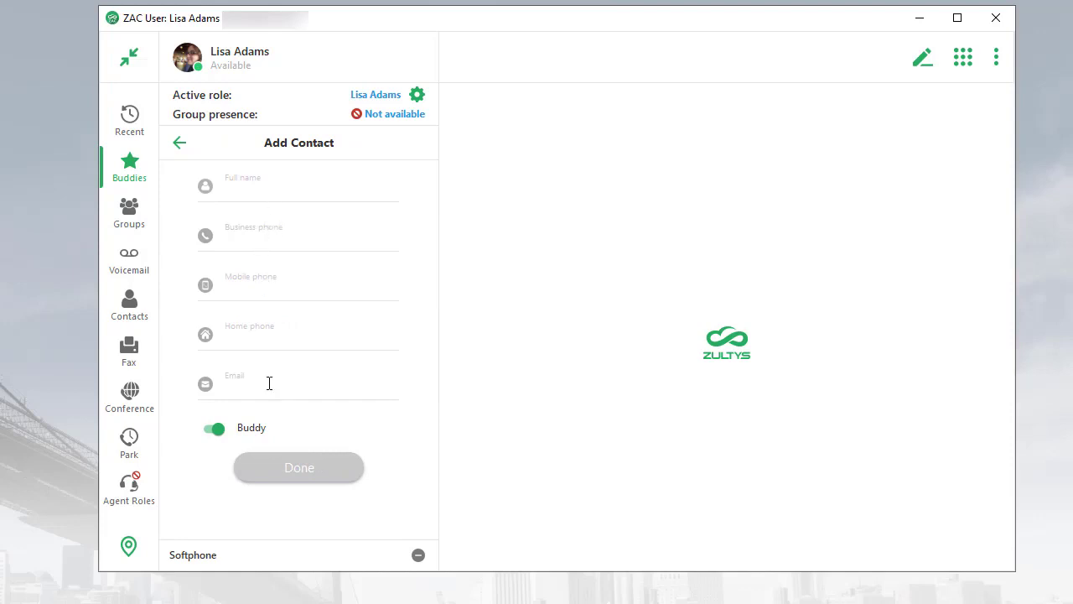
left_click(180, 143)
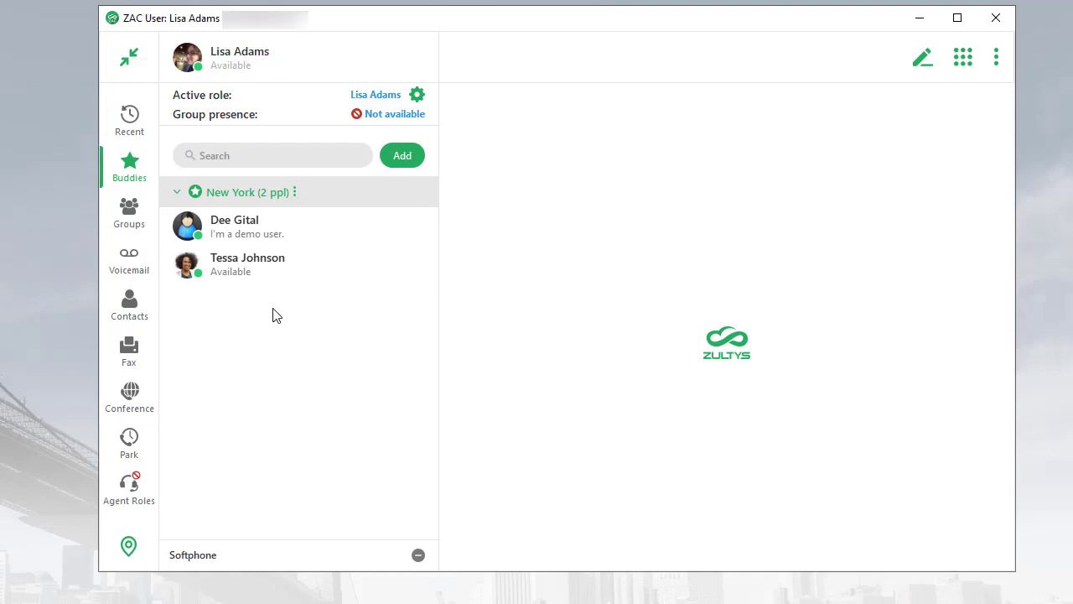
Step: Open the chat with the last ungrouped buddy, review the contact's info, and close the info view
mouse_move(305, 280)
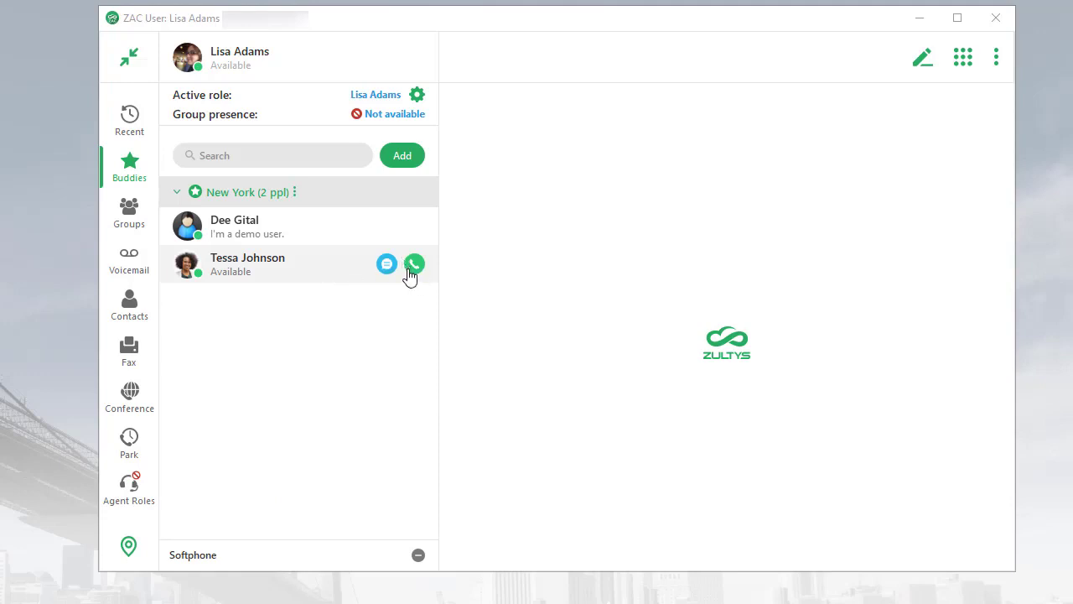
left_click(232, 270)
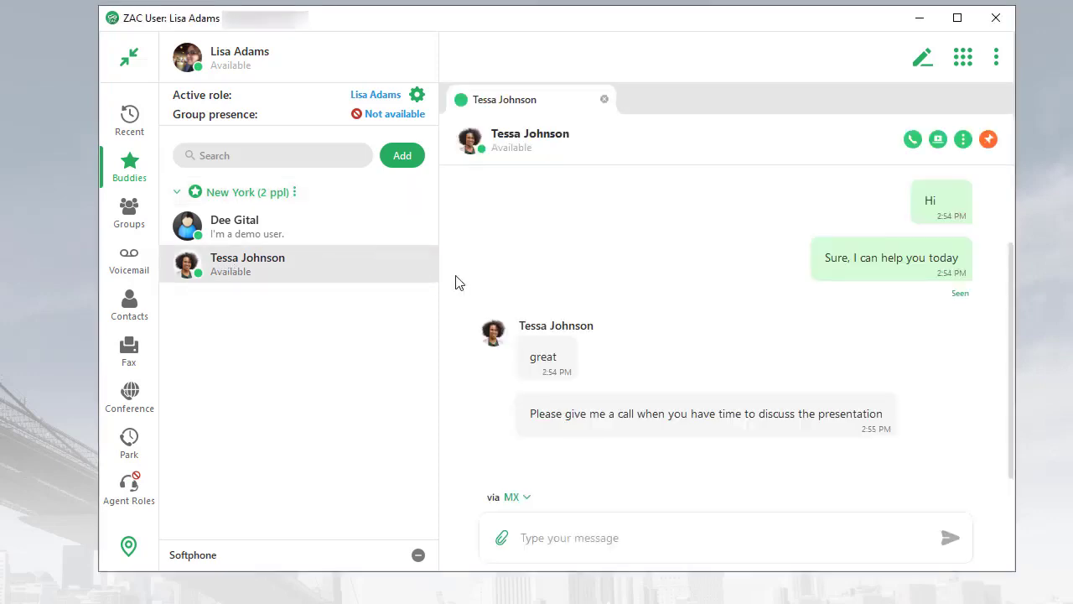
left_click(962, 141)
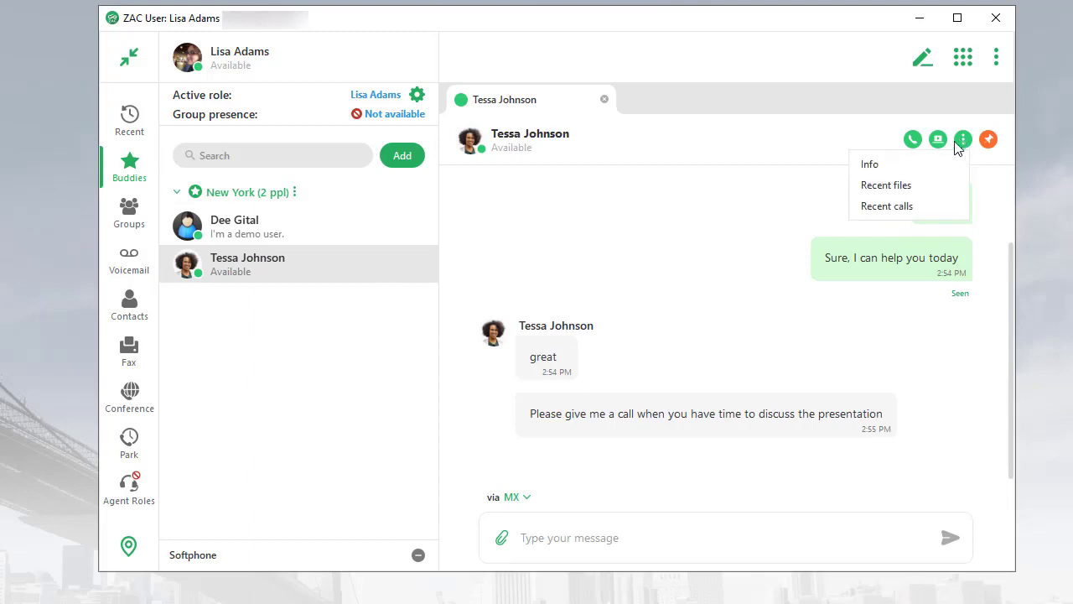
left_click(937, 164)
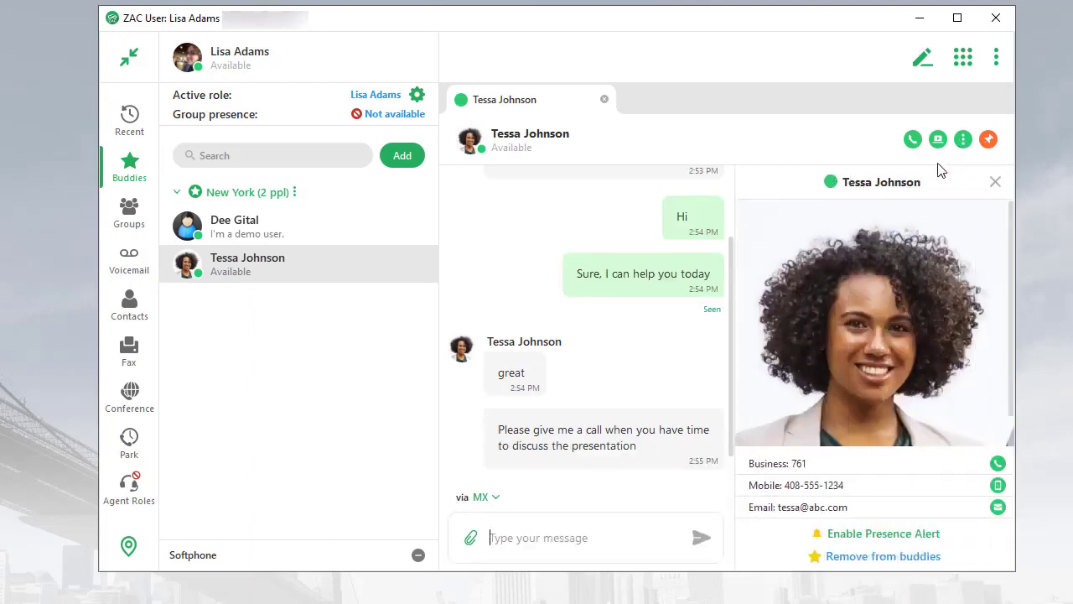
left_click(995, 181)
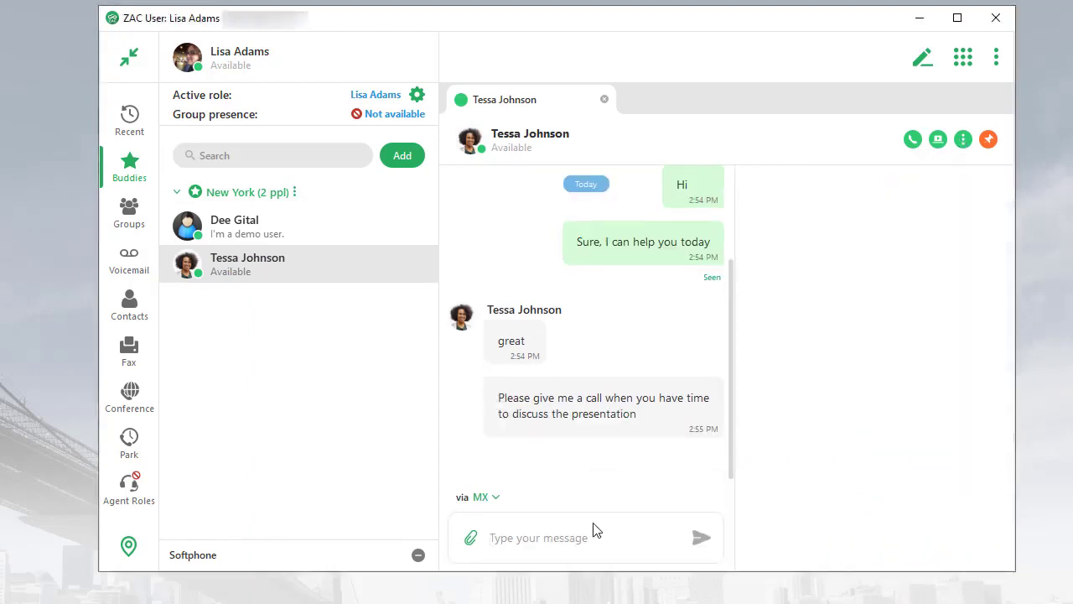
Step: Write the chat reply "Hi calling now", check the available sending methods, and send it via MX
left_click(547, 540)
type("Hi")
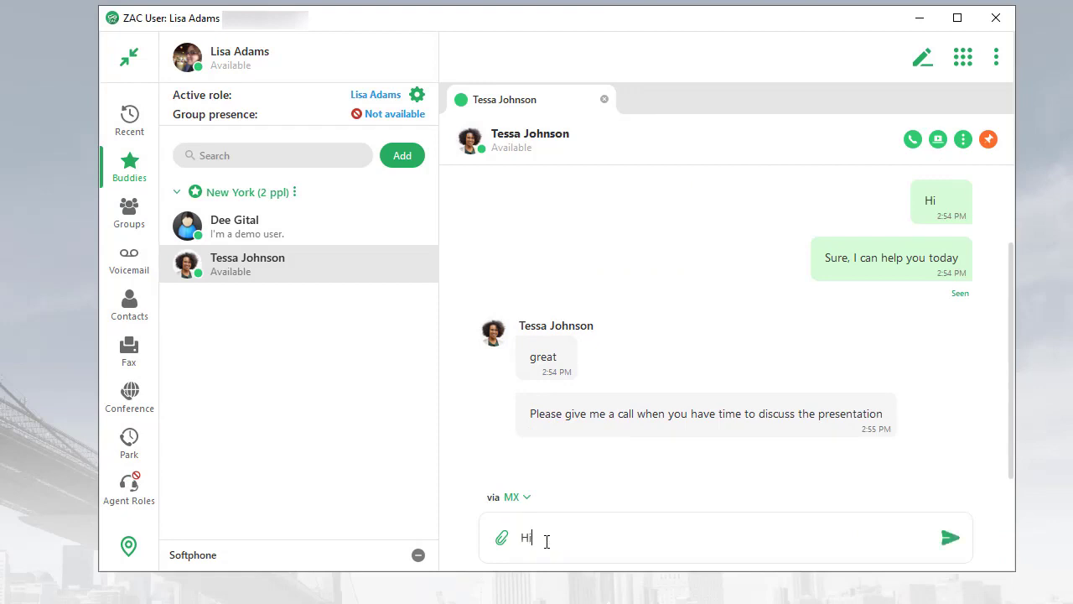
type(" callo")
key("BackSpace")
type("ow")
left_click(515, 498)
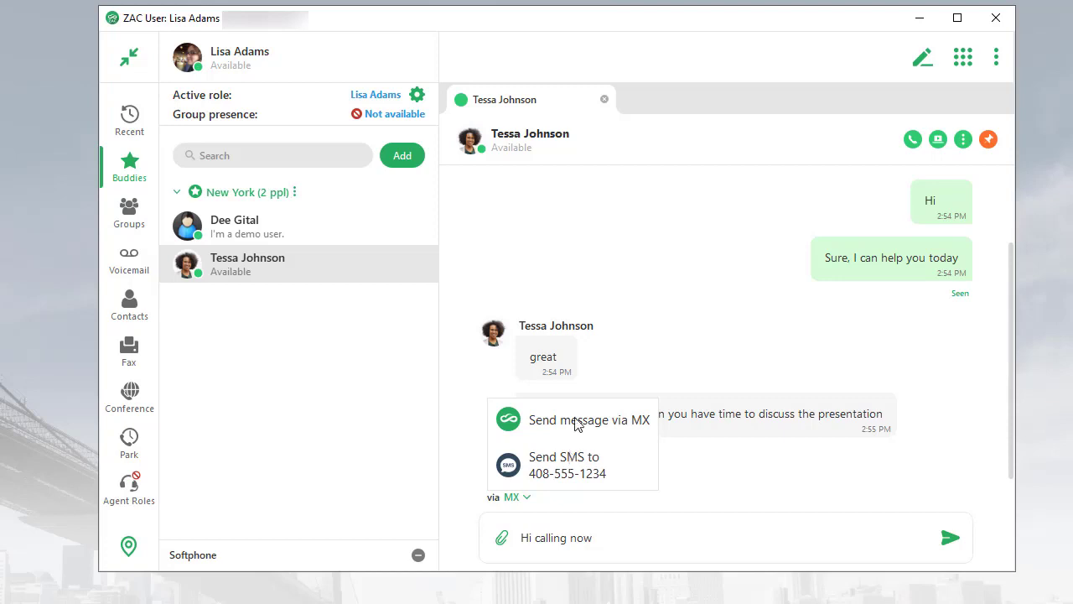
left_click(618, 545)
left_click(955, 541)
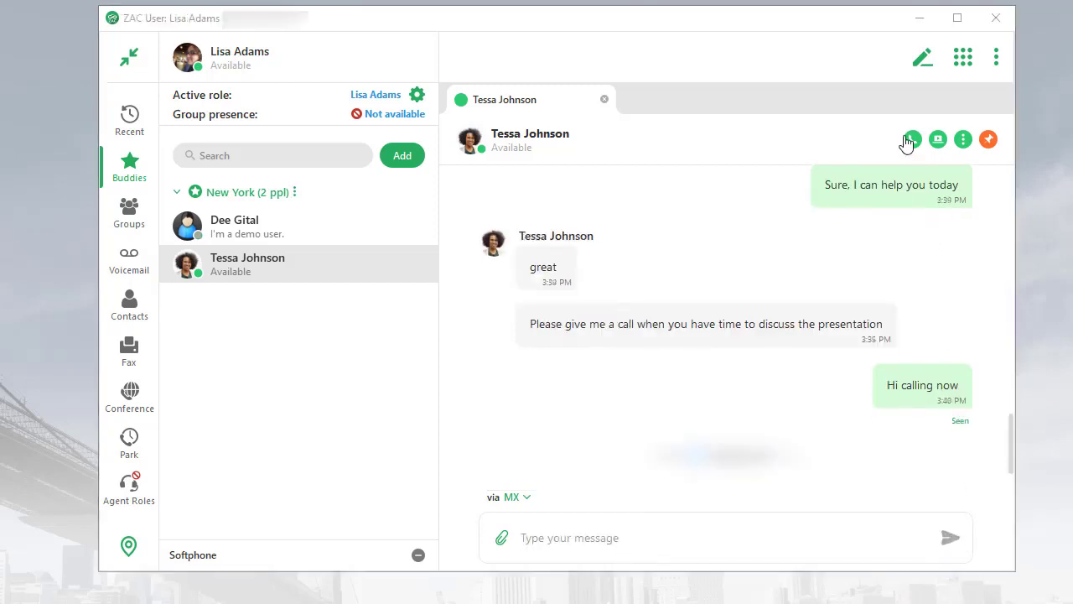
Step: Call the business number of the contact in the open chat
left_click(914, 140)
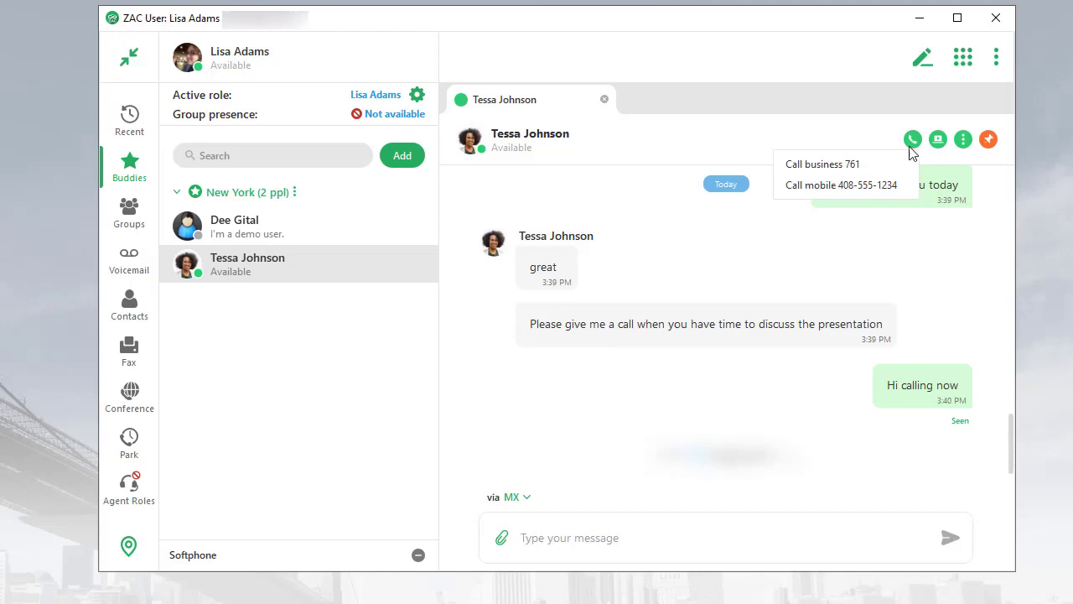
left_click(855, 165)
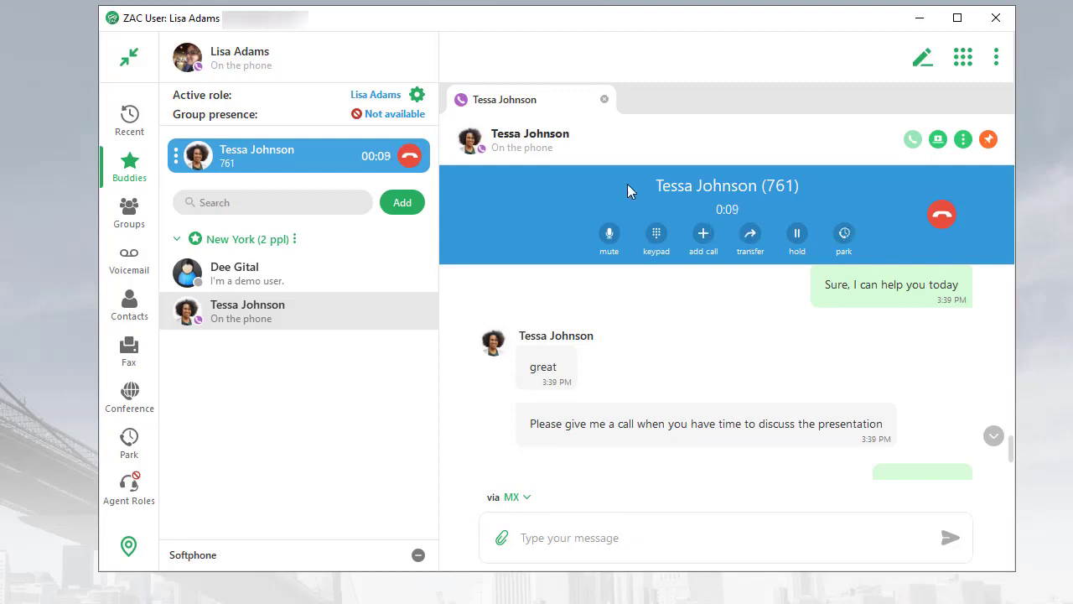
mouse_move(626, 185)
left_mouse_down()
mouse_move(479, 270)
mouse_move(308, 265)
mouse_move(447, 265)
mouse_move(615, 188)
left_mouse_up()
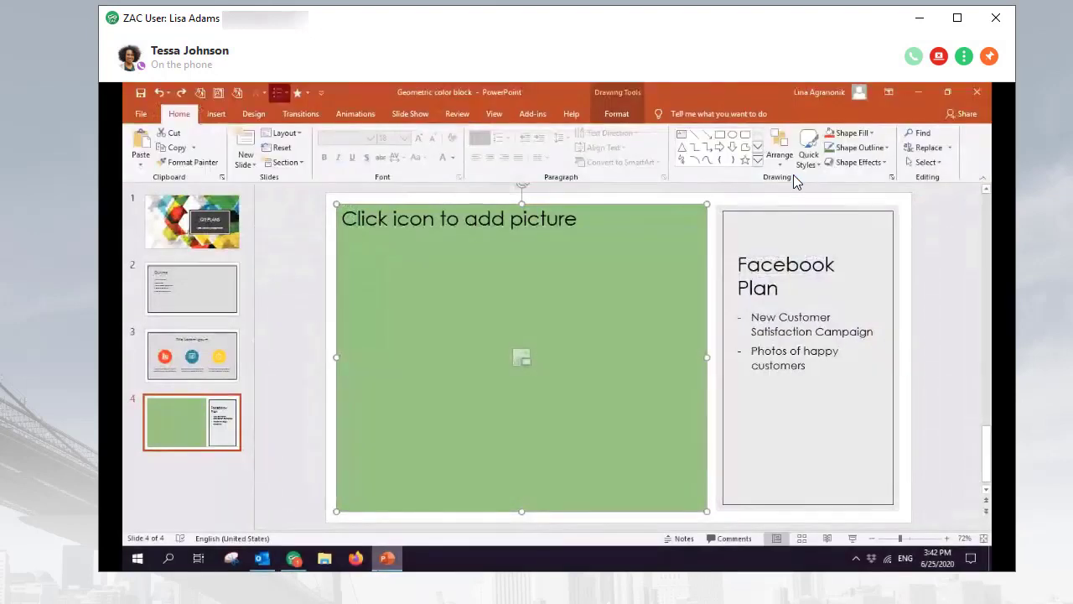
Step: Show the call controls over the shared presentation and open the call's chat beside it
mouse_move(795, 196)
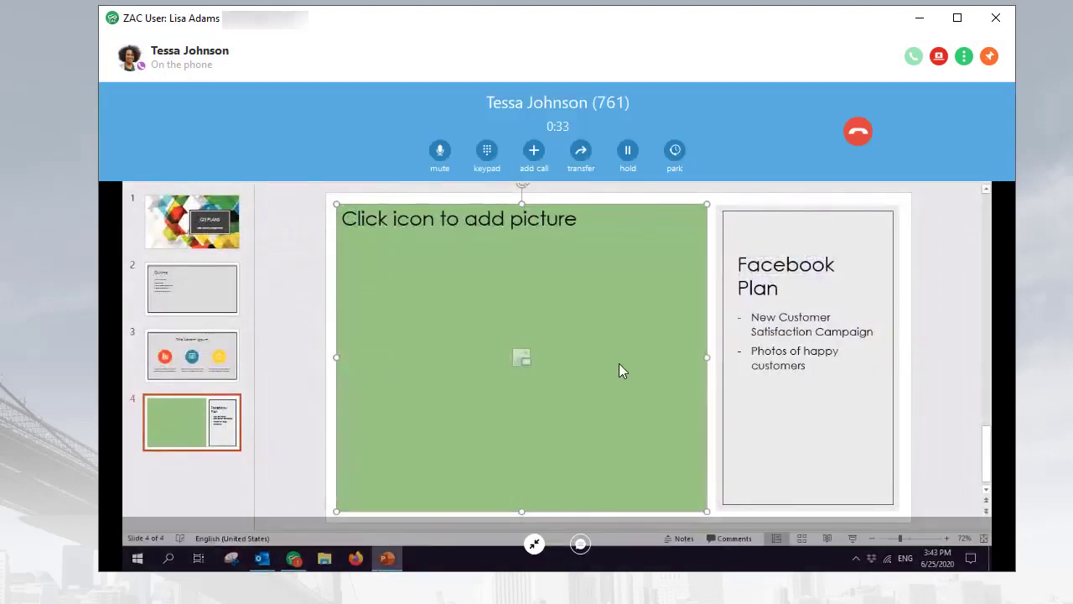
left_click(581, 546)
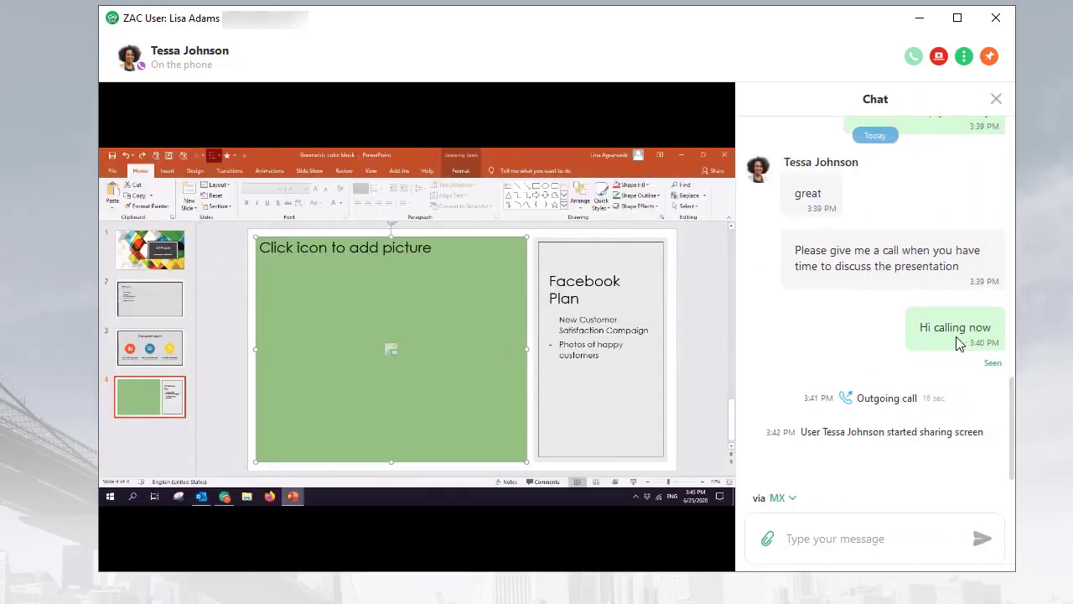
left_click(872, 543)
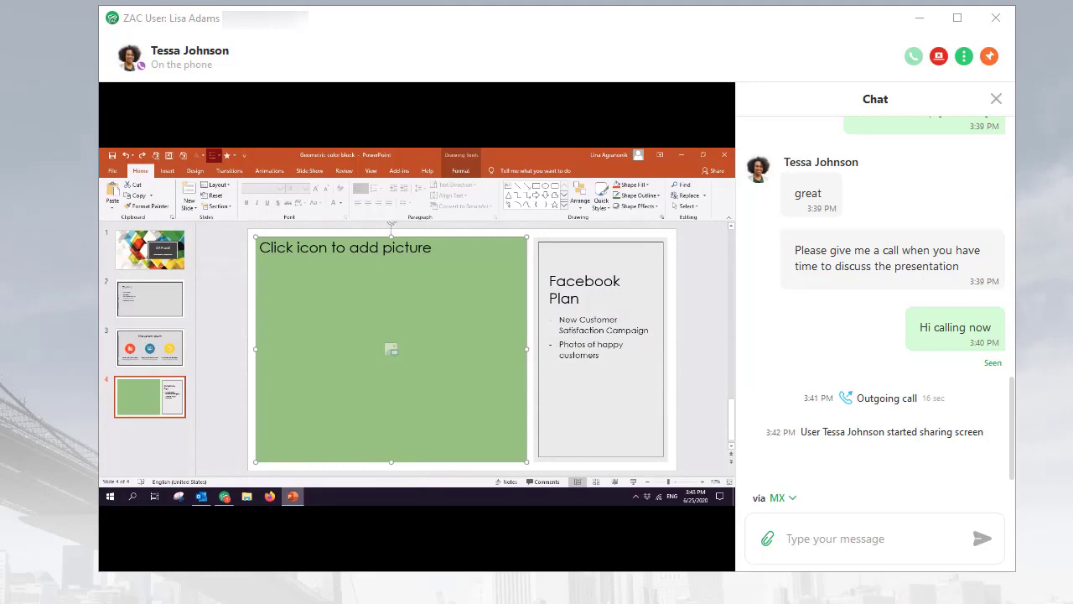
left_click_drag(927, 4, 841, 392)
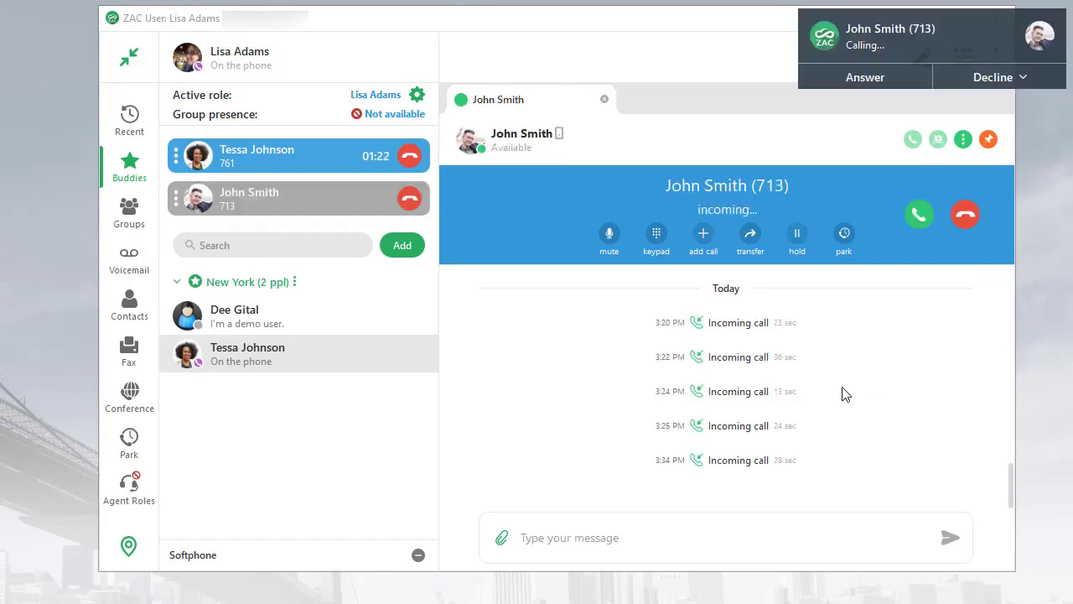
Step: Answer the incoming second call, and switch back to the first call
left_click(865, 77)
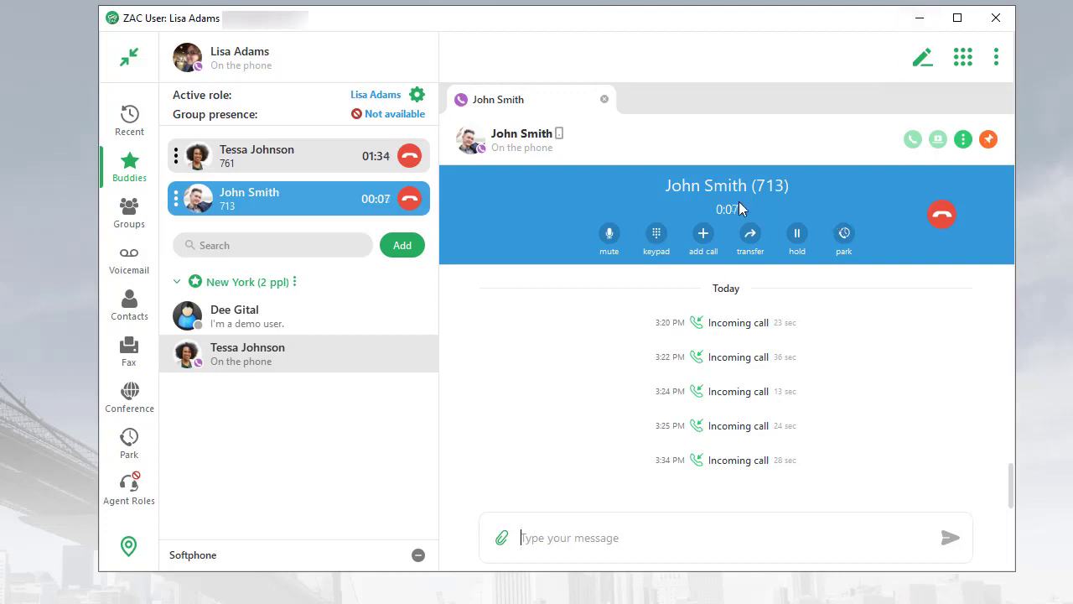
left_click(293, 159)
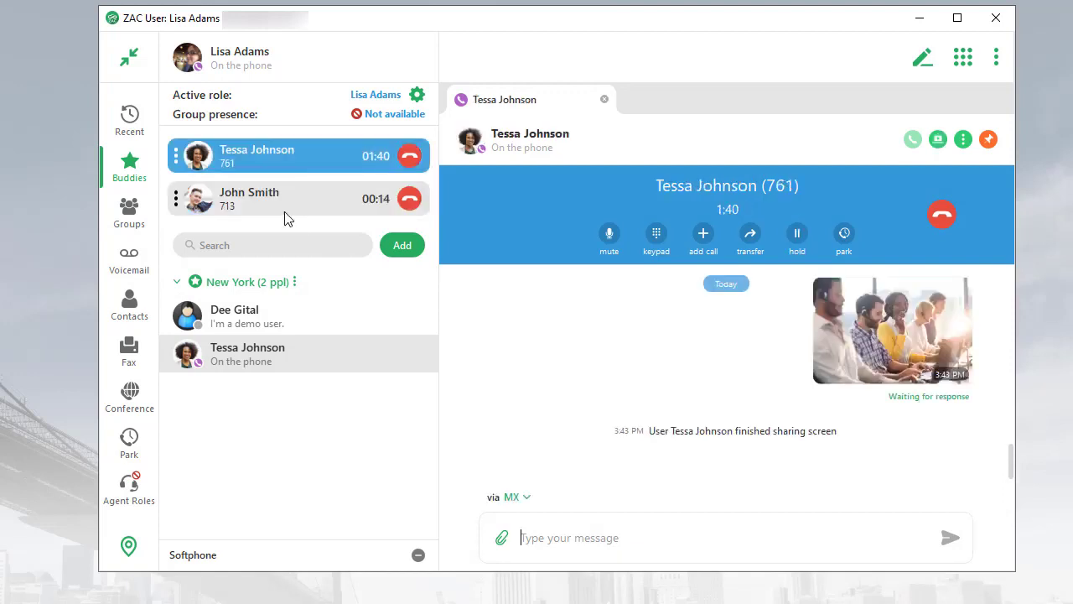
Step: Check the first call's transfer option, merge both active calls into a conference, and list its participants
left_click(176, 160)
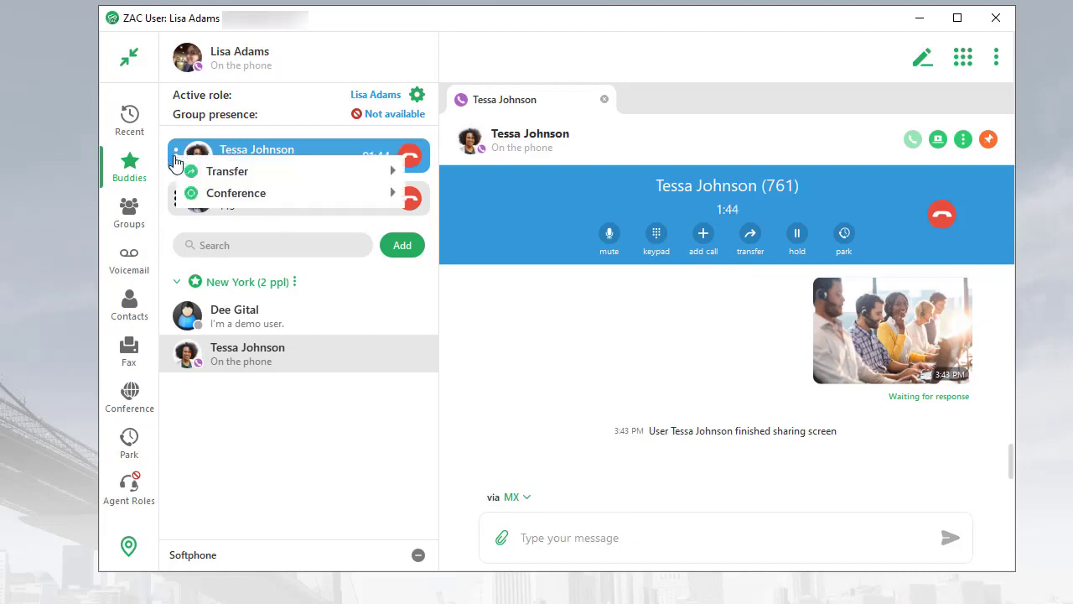
left_click(361, 172)
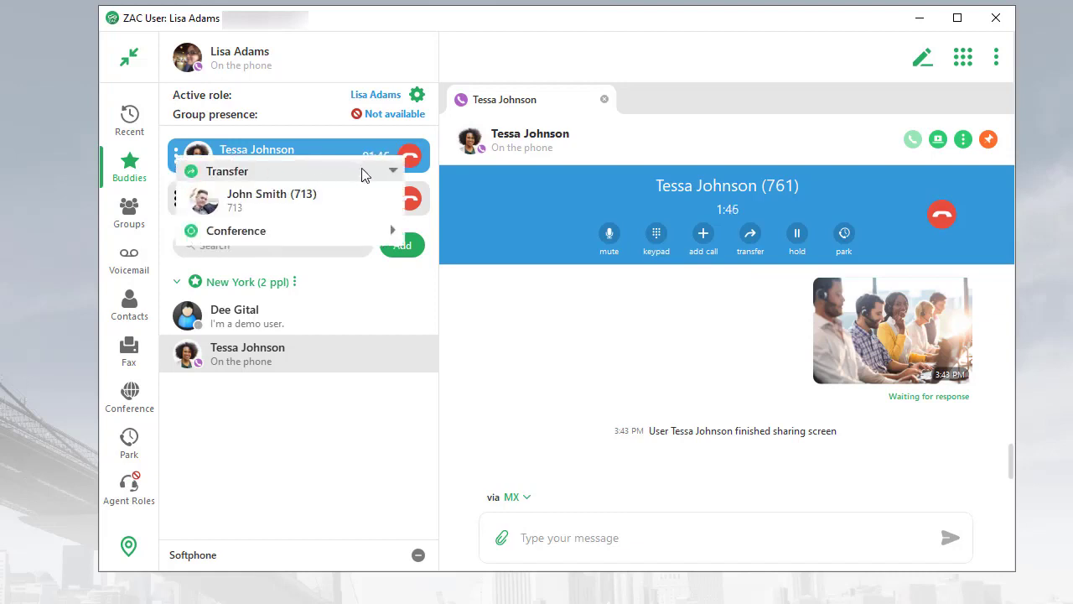
left_click(291, 232)
left_click(385, 259)
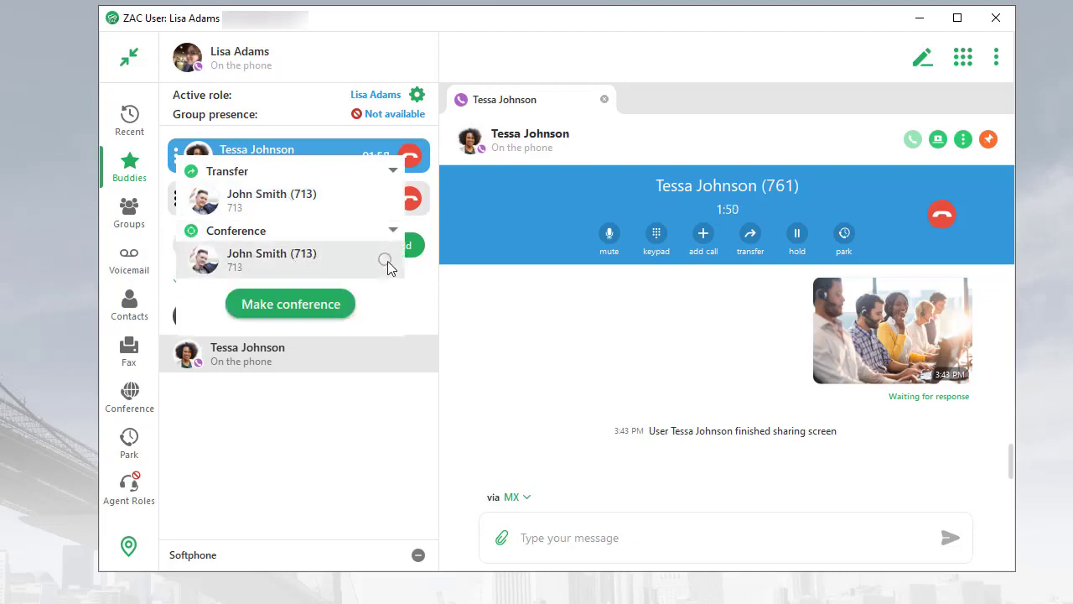
left_click(290, 304)
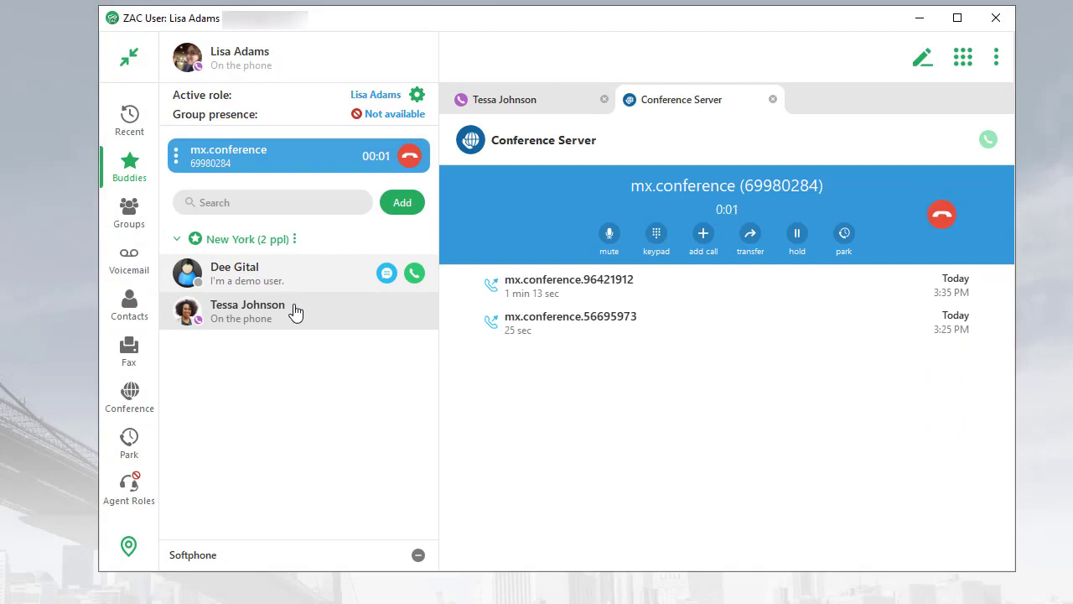
left_click(177, 158)
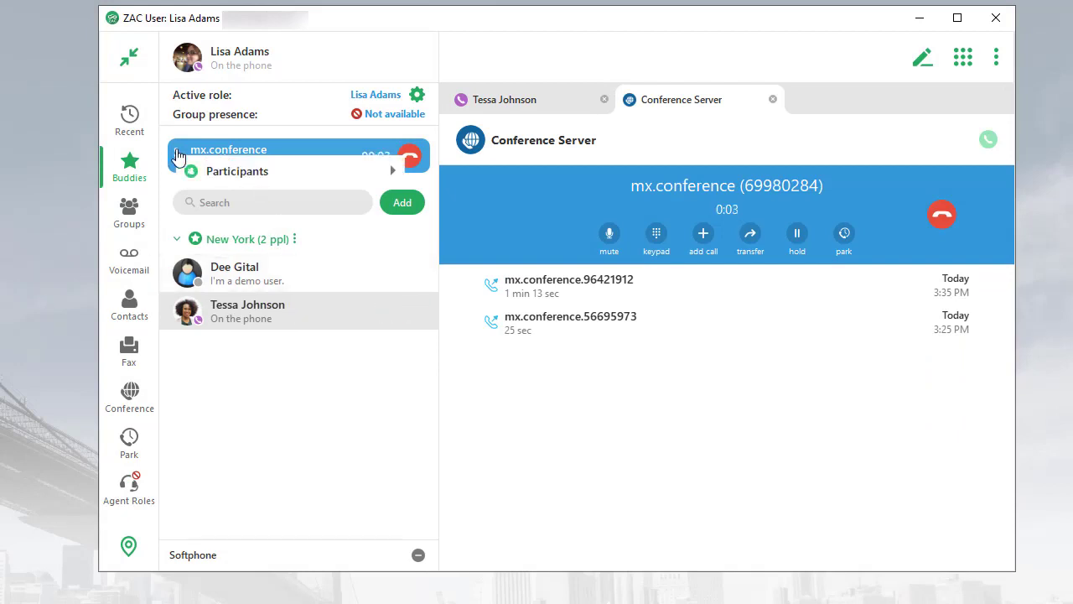
left_click(350, 176)
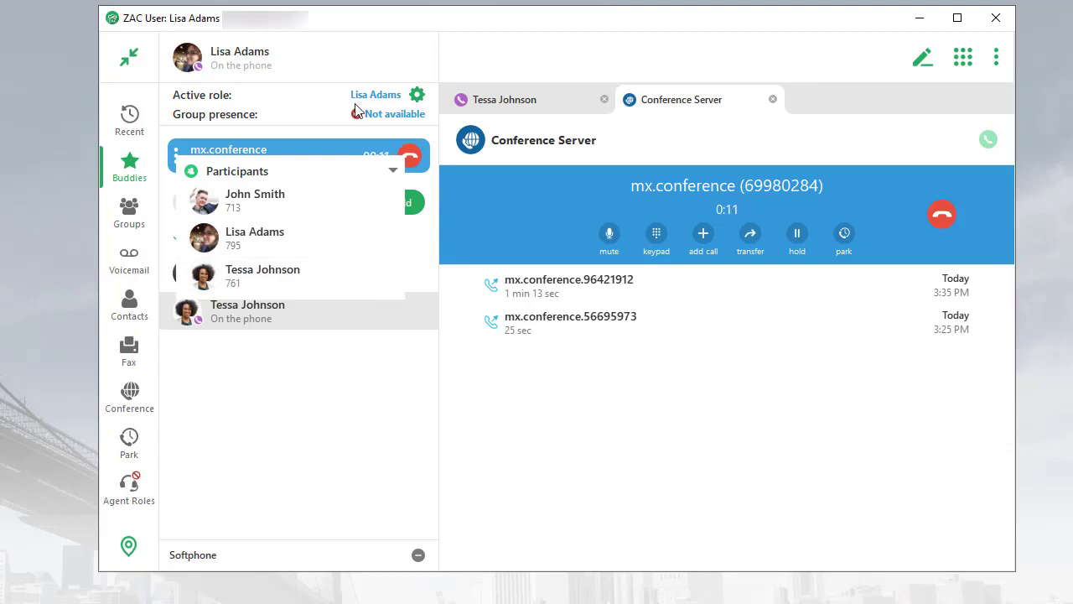
Step: Start creating a new chat group and name it Marketing
left_click(130, 220)
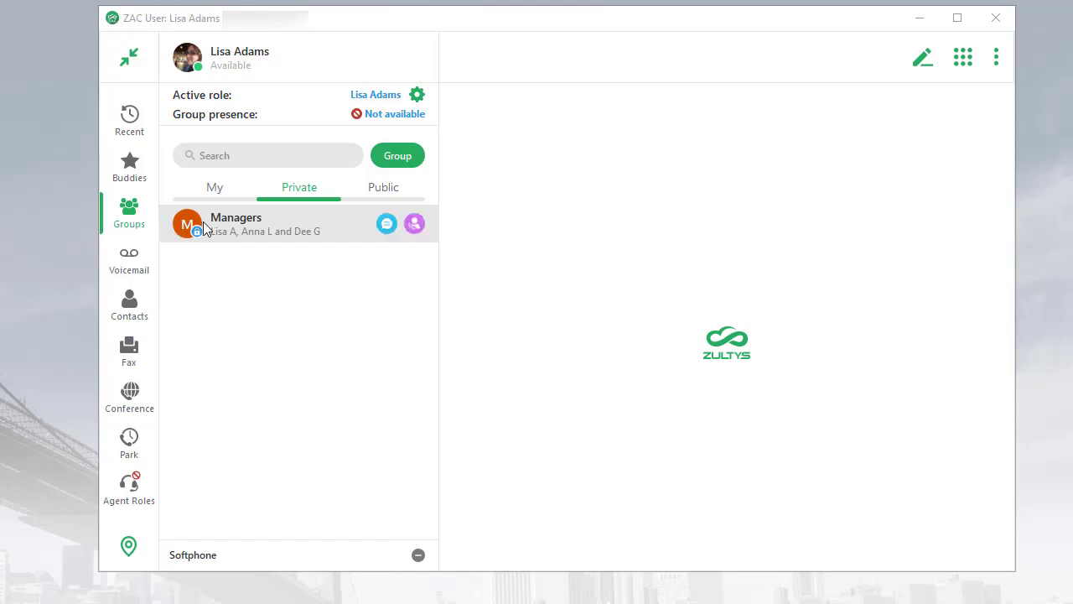
left_click(399, 157)
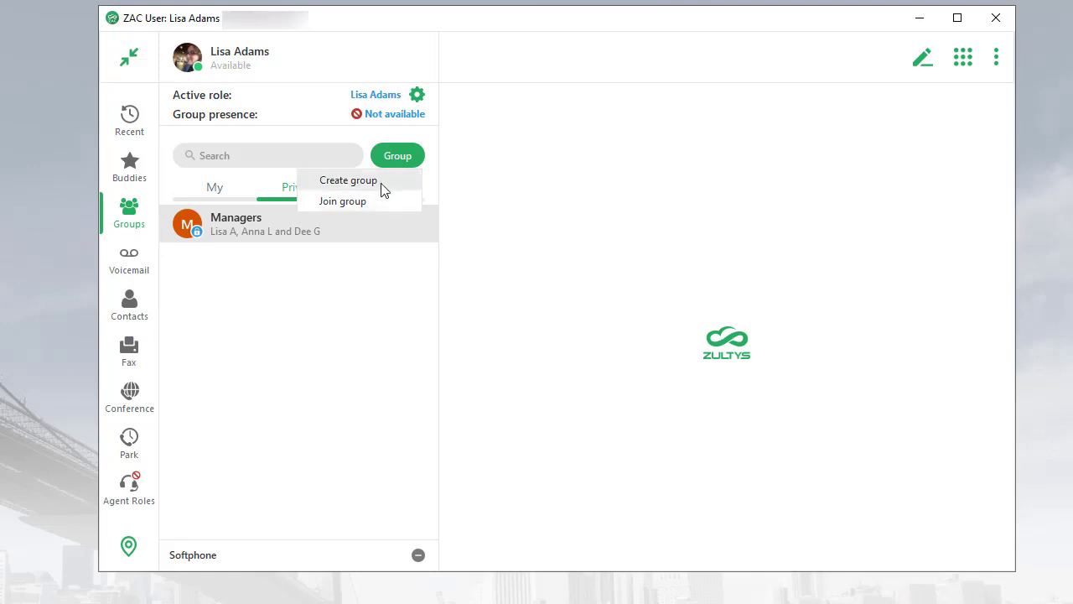
left_click(380, 182)
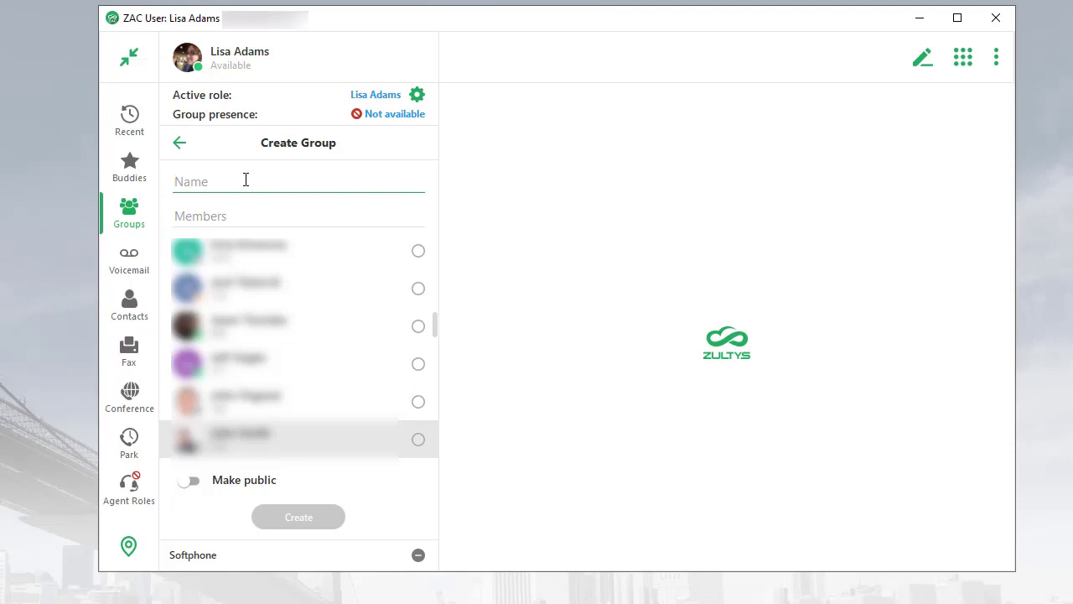
type("Marketing")
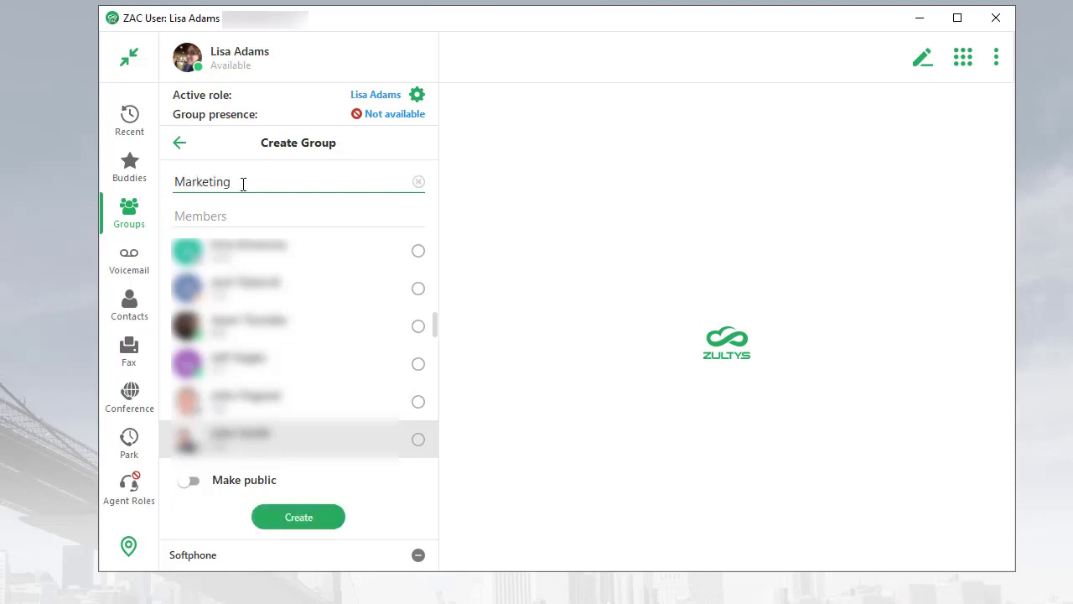
Step: Find and add two coworkers as members of the Marketing group, and create it as a private group
left_click(234, 216)
type("tes")
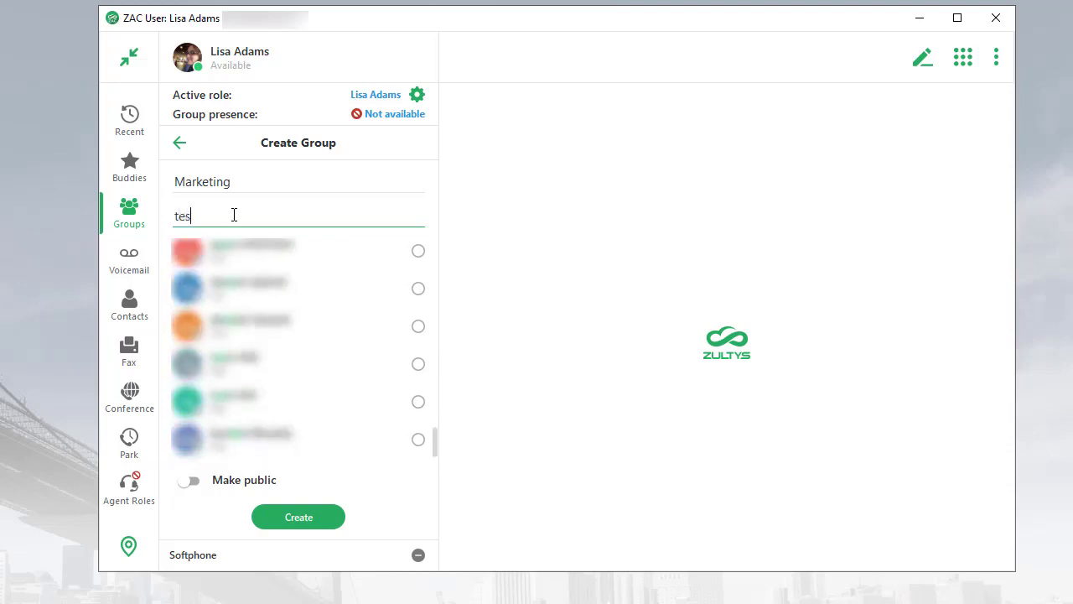
type("sa")
left_click(420, 259)
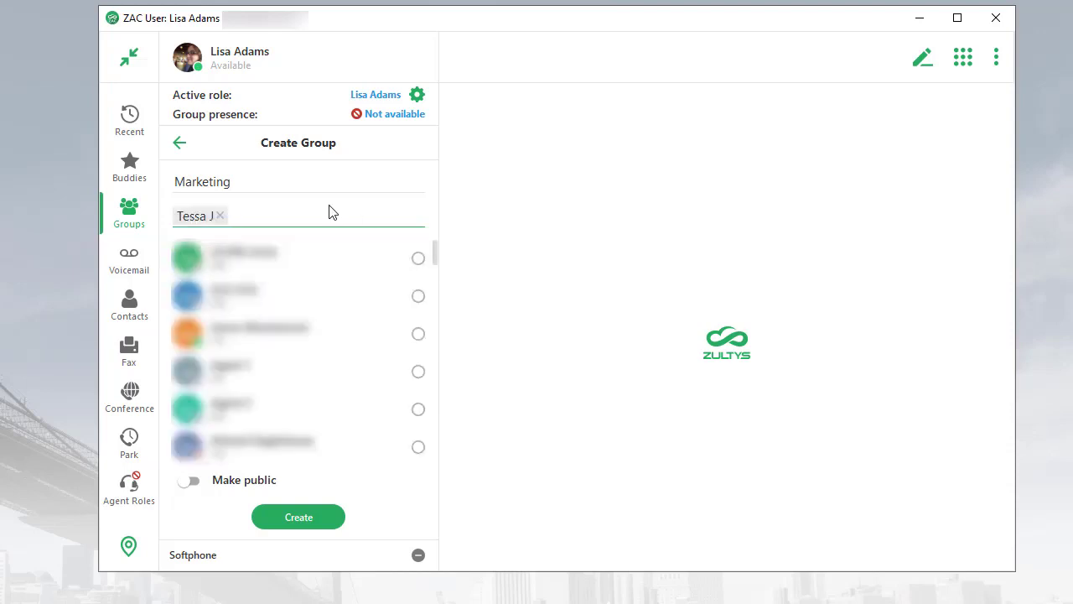
type("john")
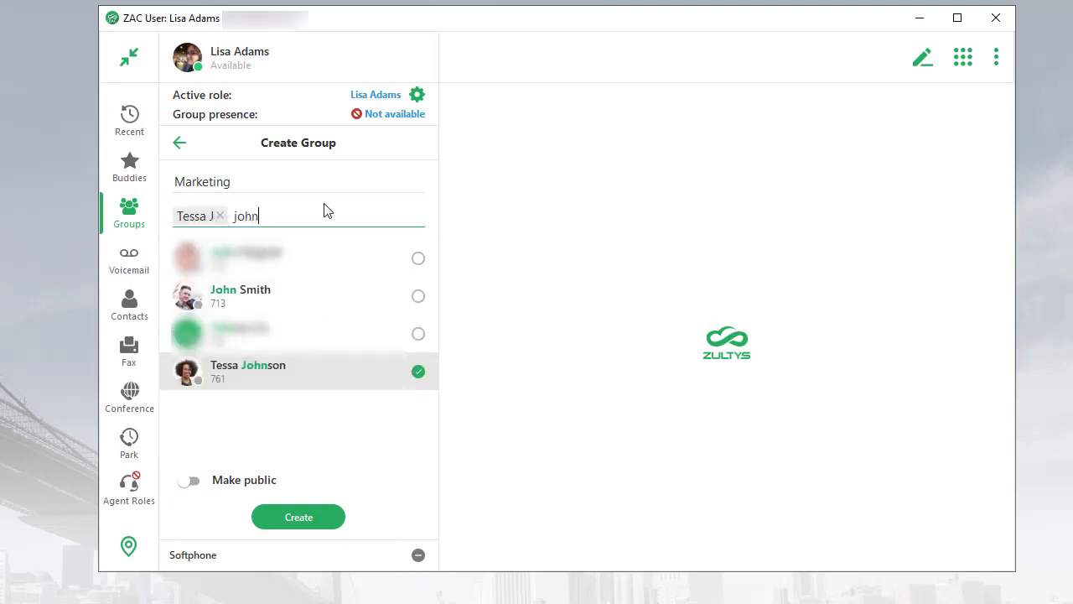
left_click(417, 298)
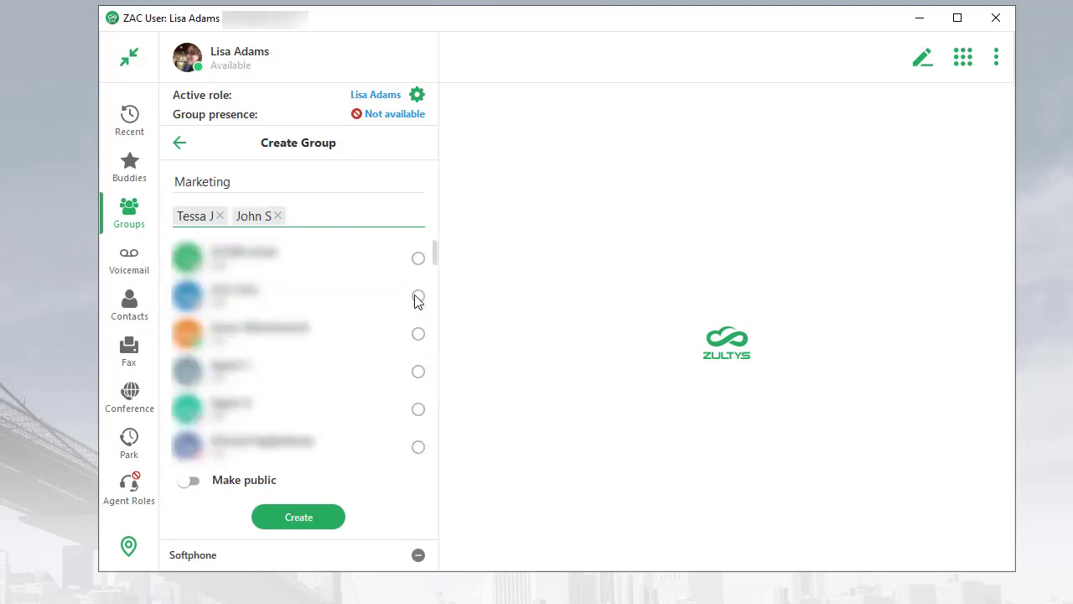
left_click(326, 520)
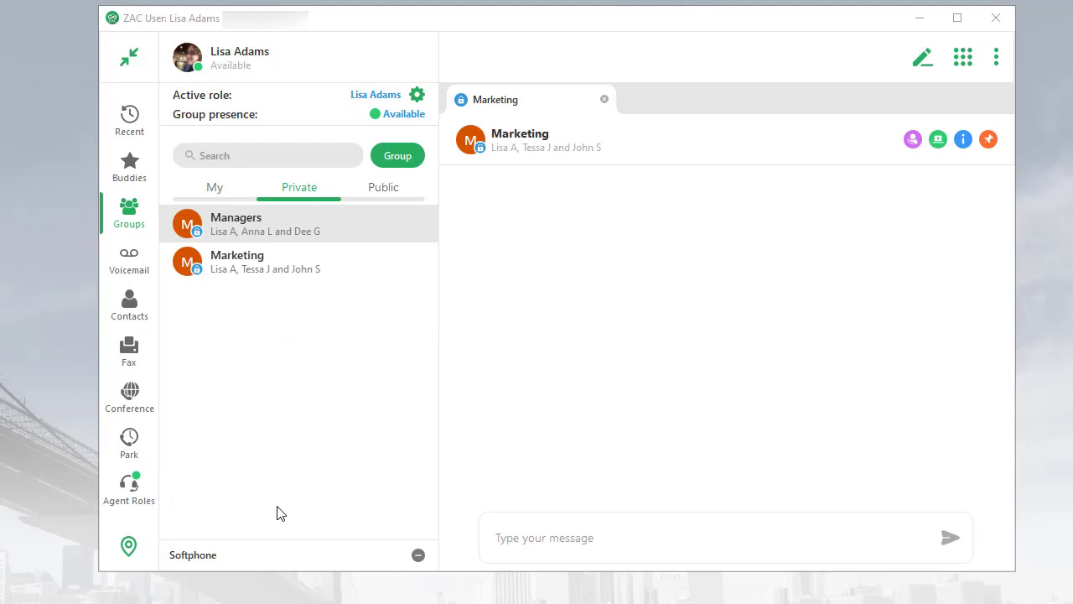
Step: Open the Marketing group's info, and review its management options, member actions and group calling options
left_click(579, 541)
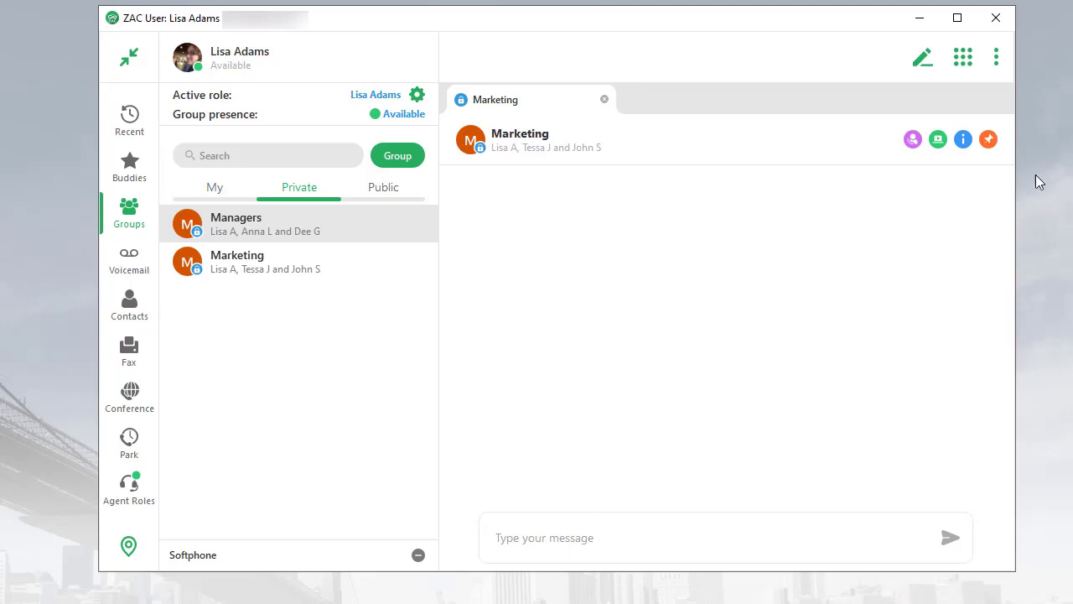
left_click(962, 139)
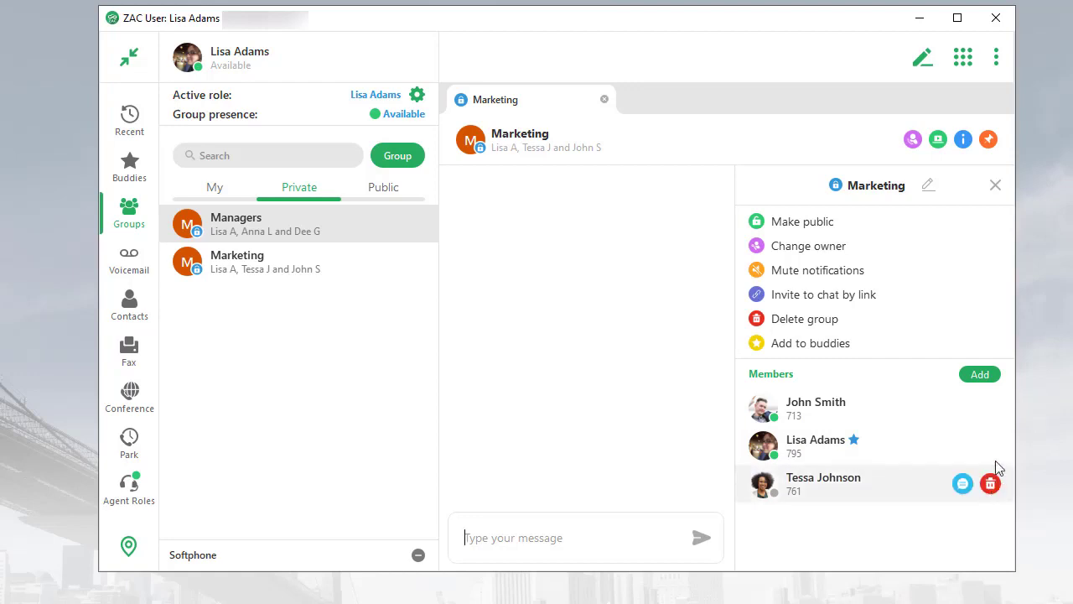
mouse_move(990, 408)
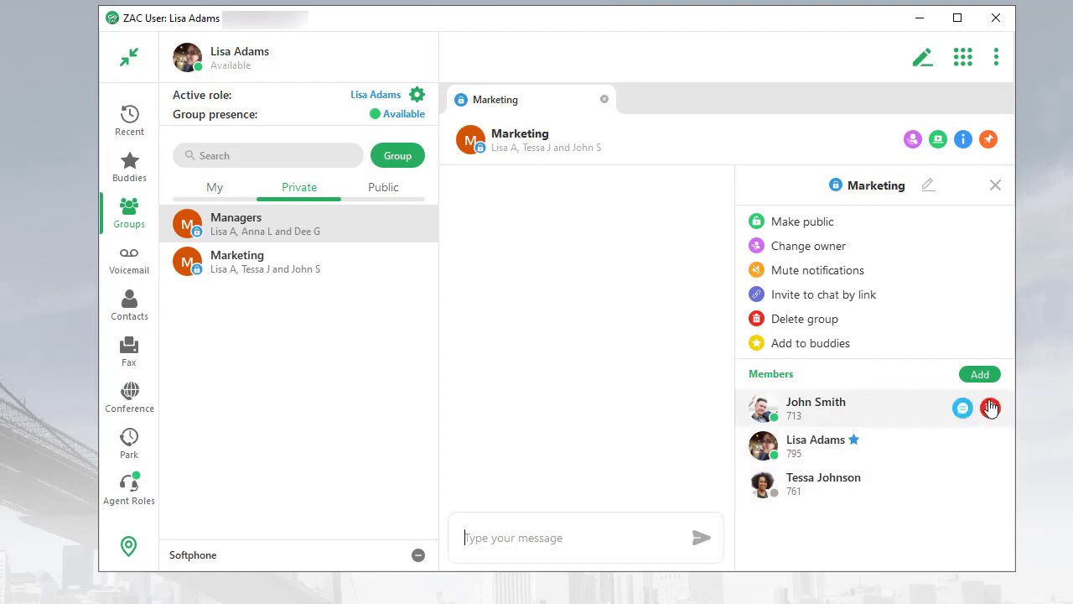
left_click(913, 141)
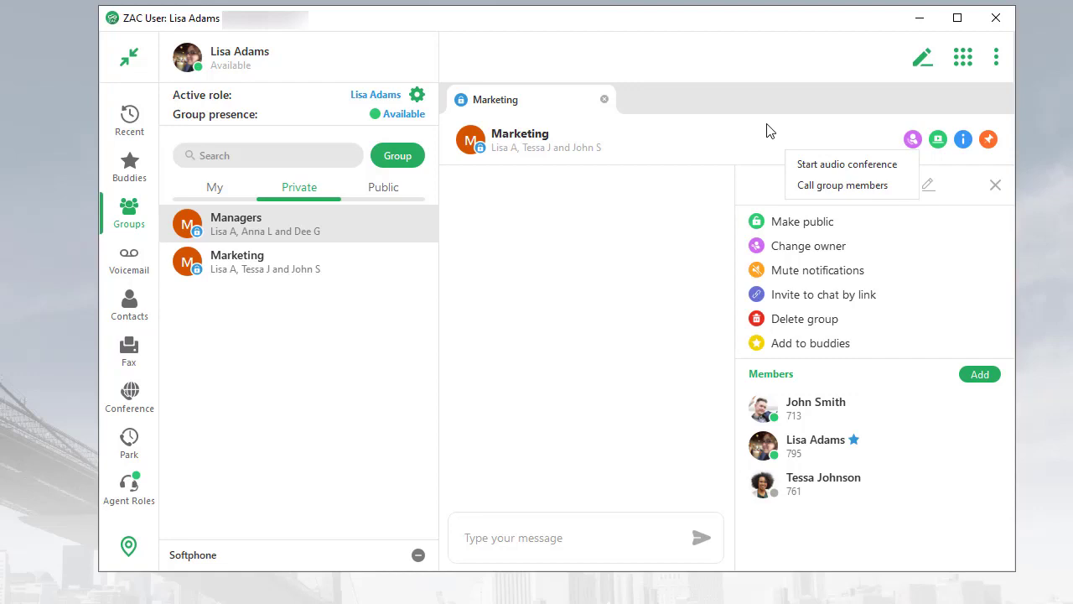
left_click(725, 167)
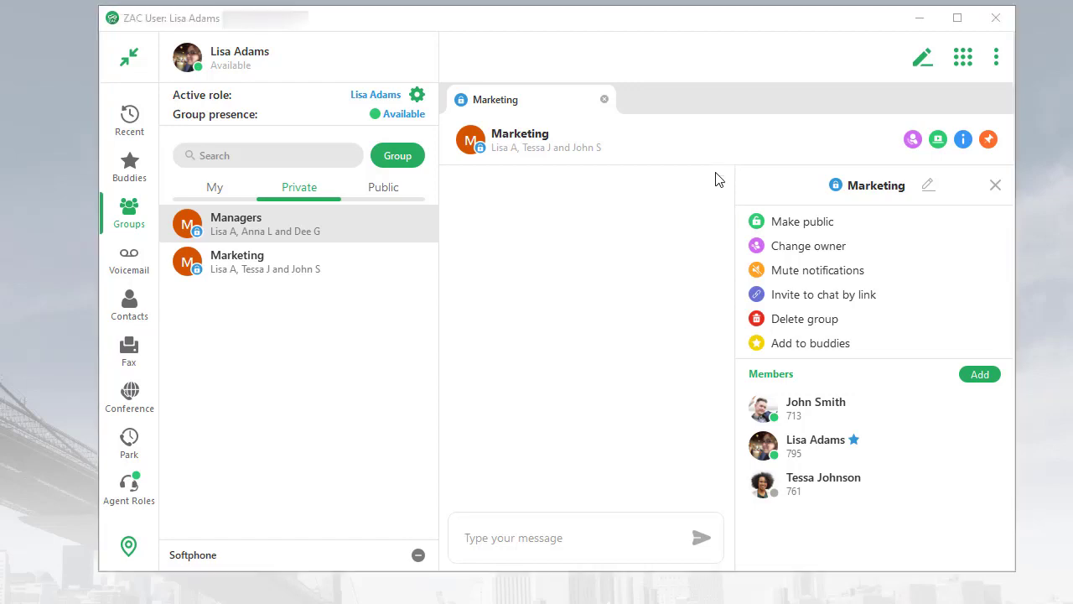
Step: Copy the Marketing group's chat invitation link, switch to the Outlook email "Please join our group chat", and paste the link into its body
left_click(806, 298)
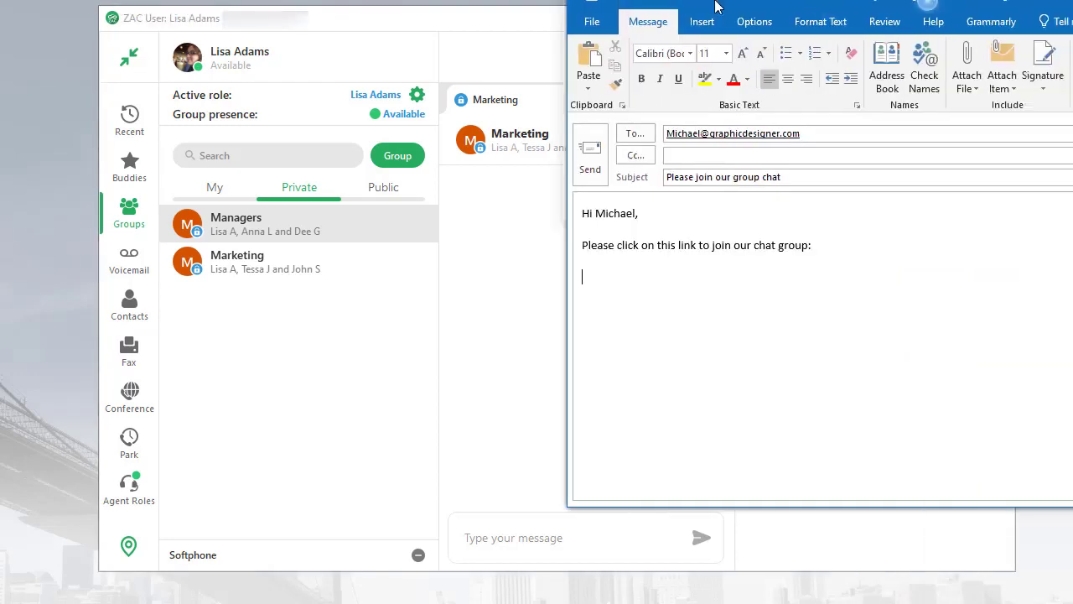
left_click_drag(739, 2, 351, 41)
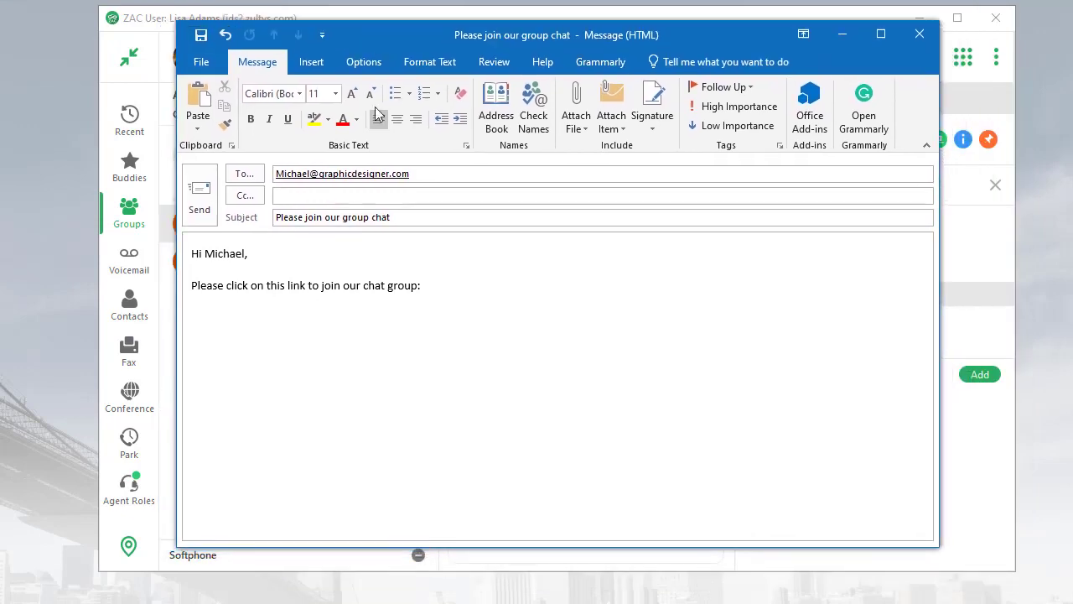
key("ctrl+v")
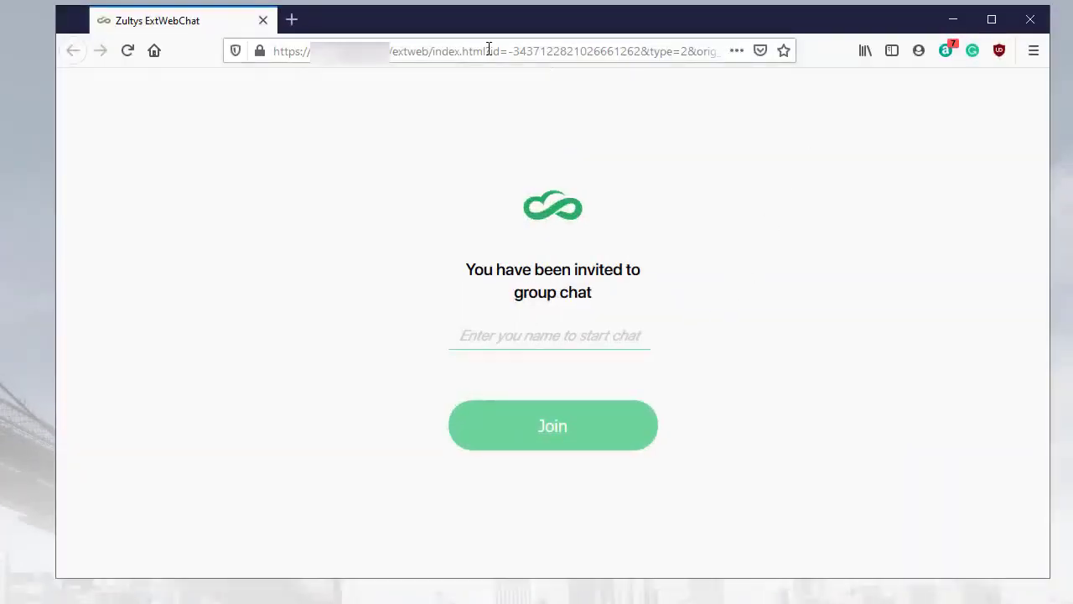
Step: Join the group chat from the invitation page in the browser under the guest's first name, and return to ZAC
left_click(528, 335)
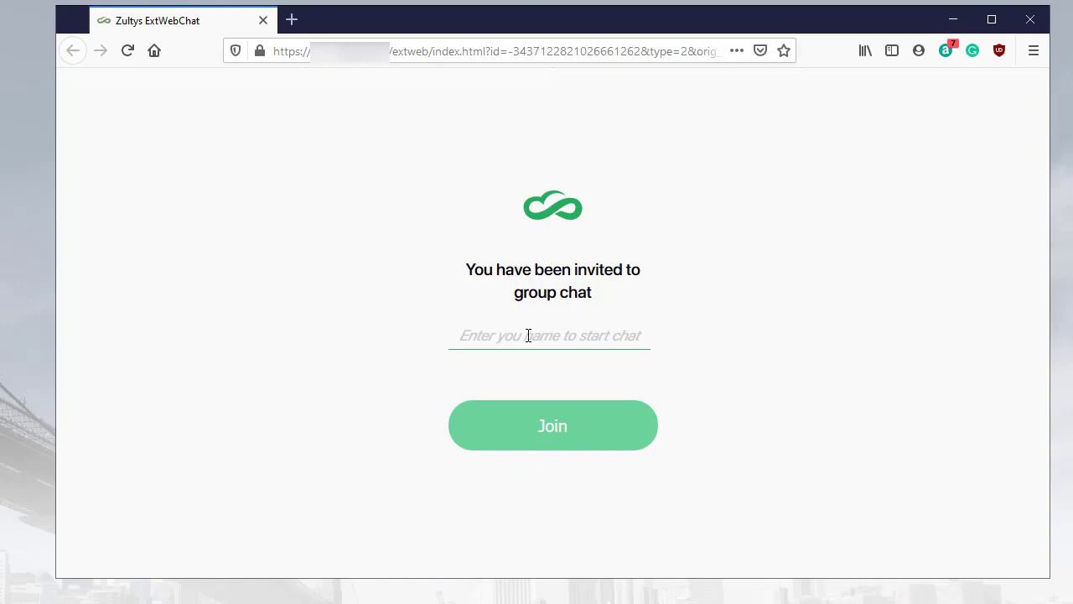
type("Micha")
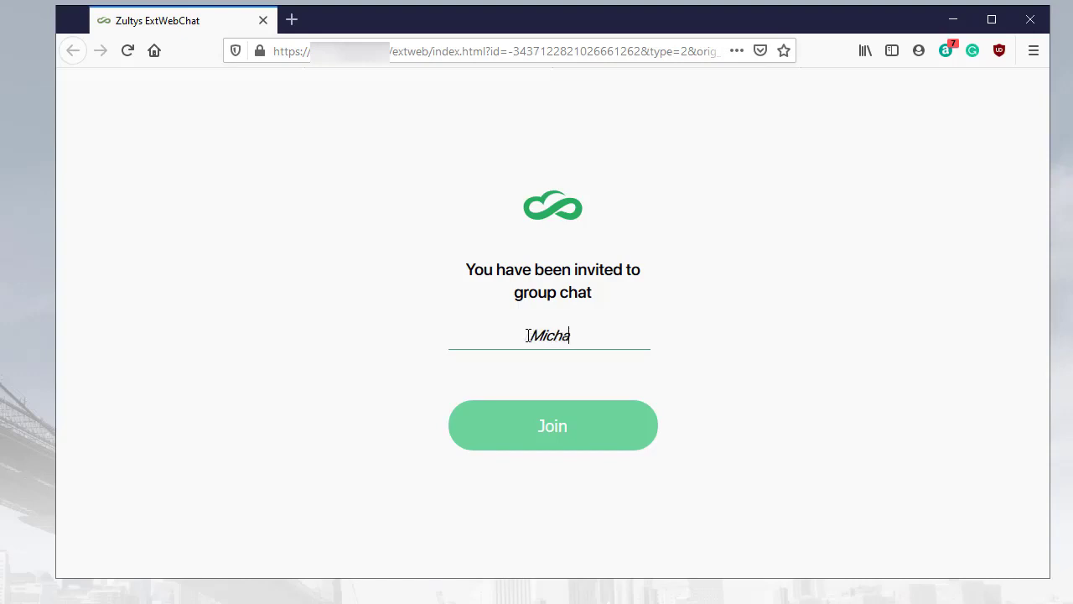
type("el")
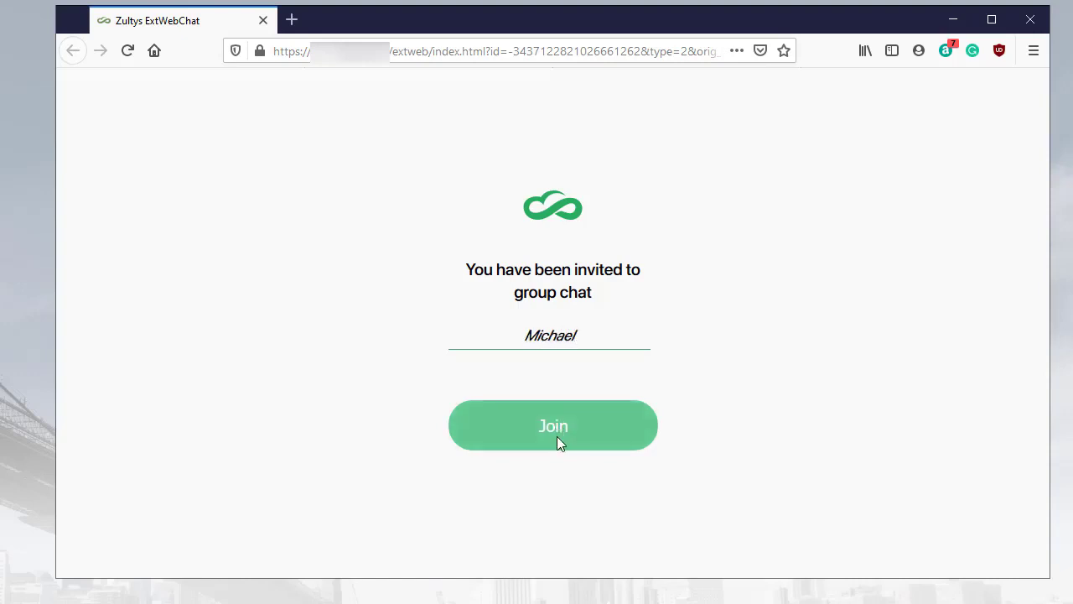
left_click(558, 437)
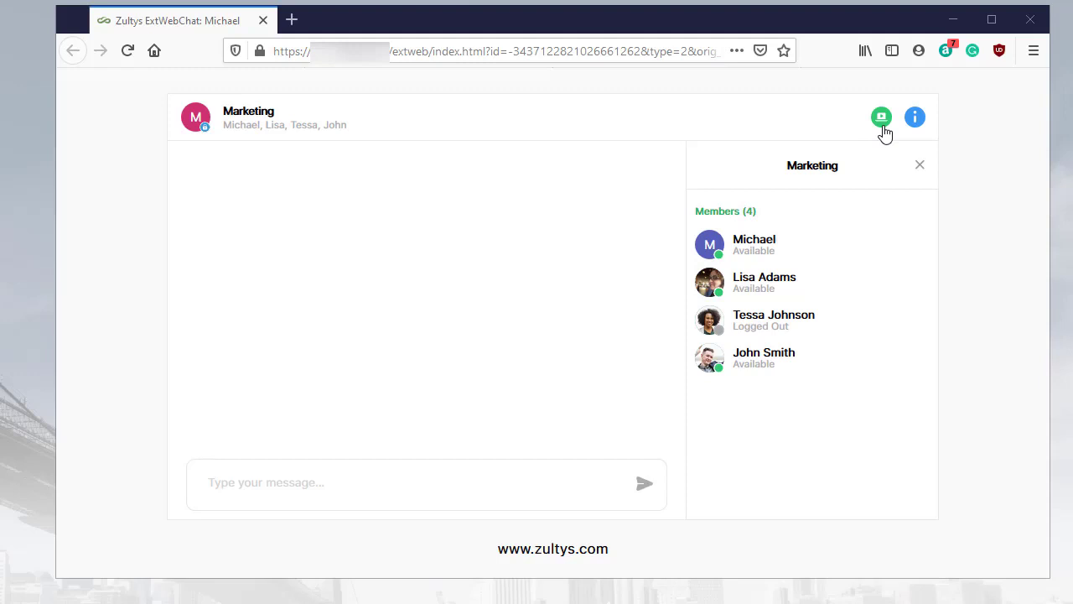
left_click(961, 18)
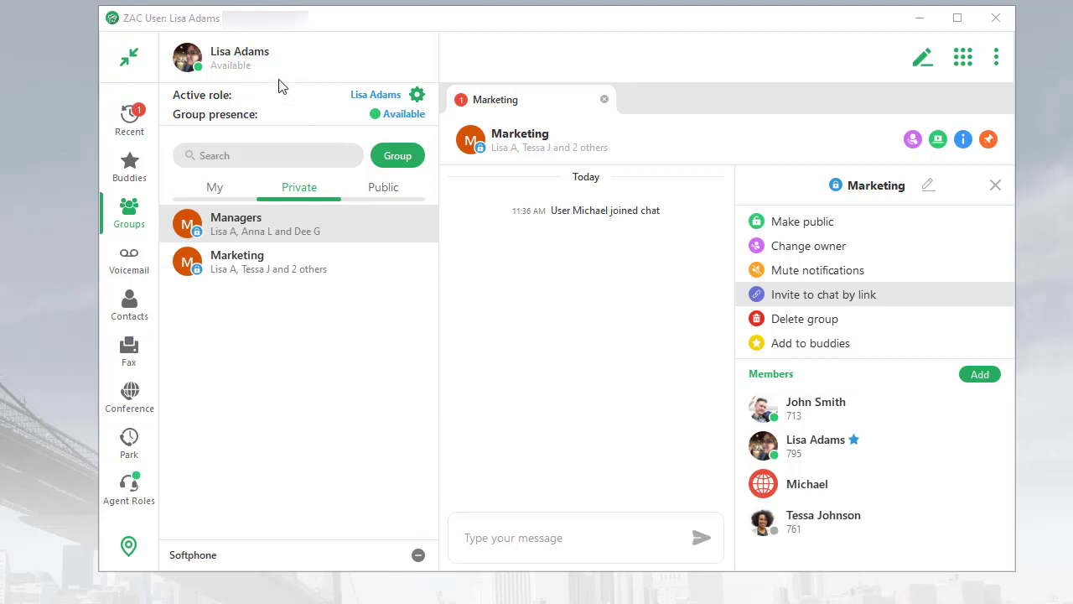
Step: Open the own profile info and copy its personal chat invitation link
left_click(205, 65)
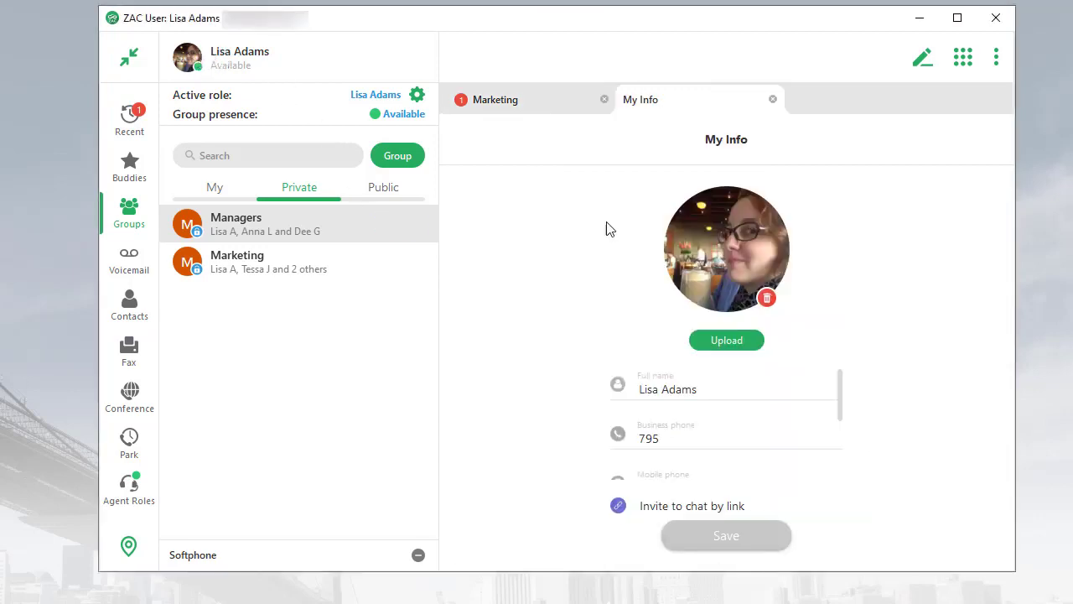
left_click(715, 513)
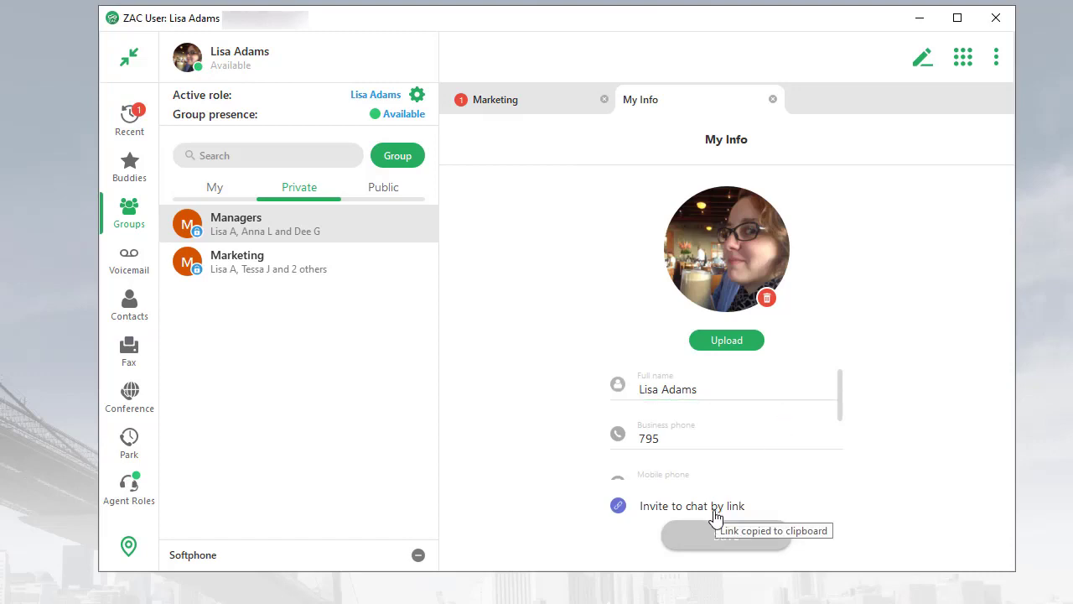